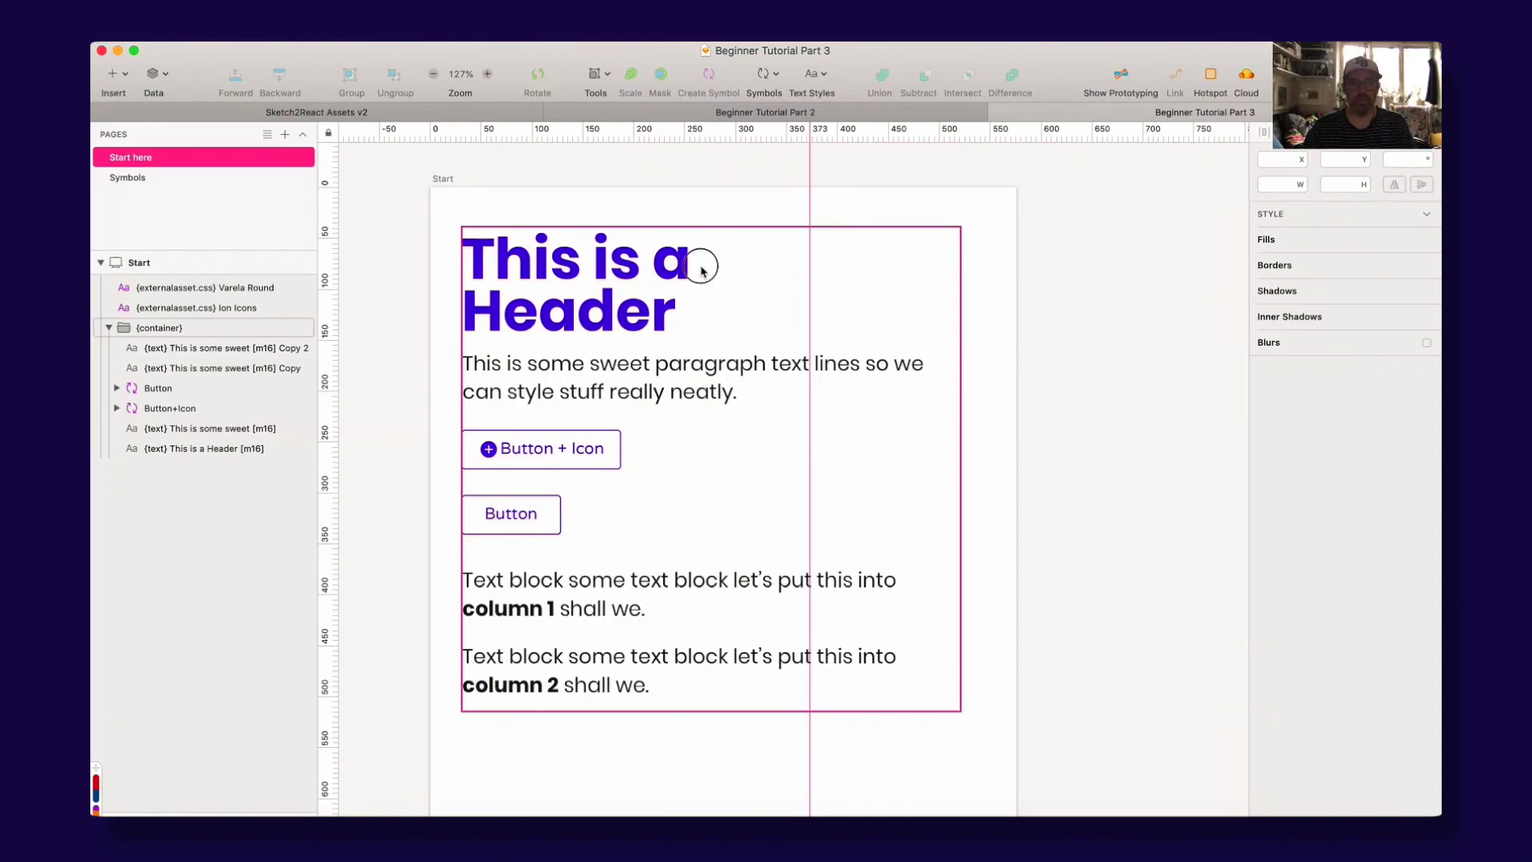
Step: Switch to the Sketch2React Code App, check the current layout in a wider preview window, and return to Sketch
click(409, 257)
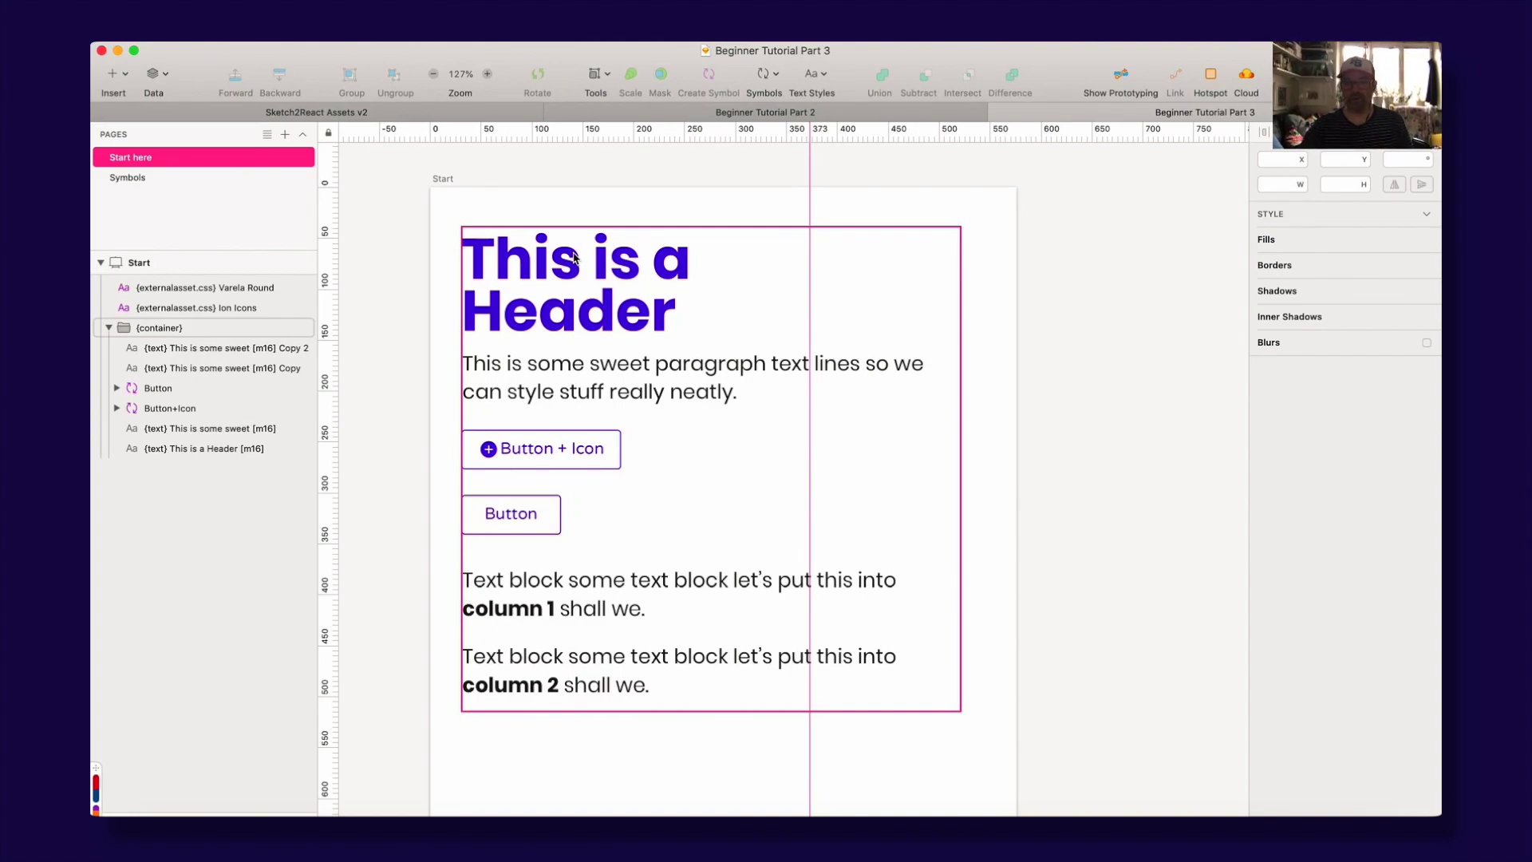
super+click(570, 599)
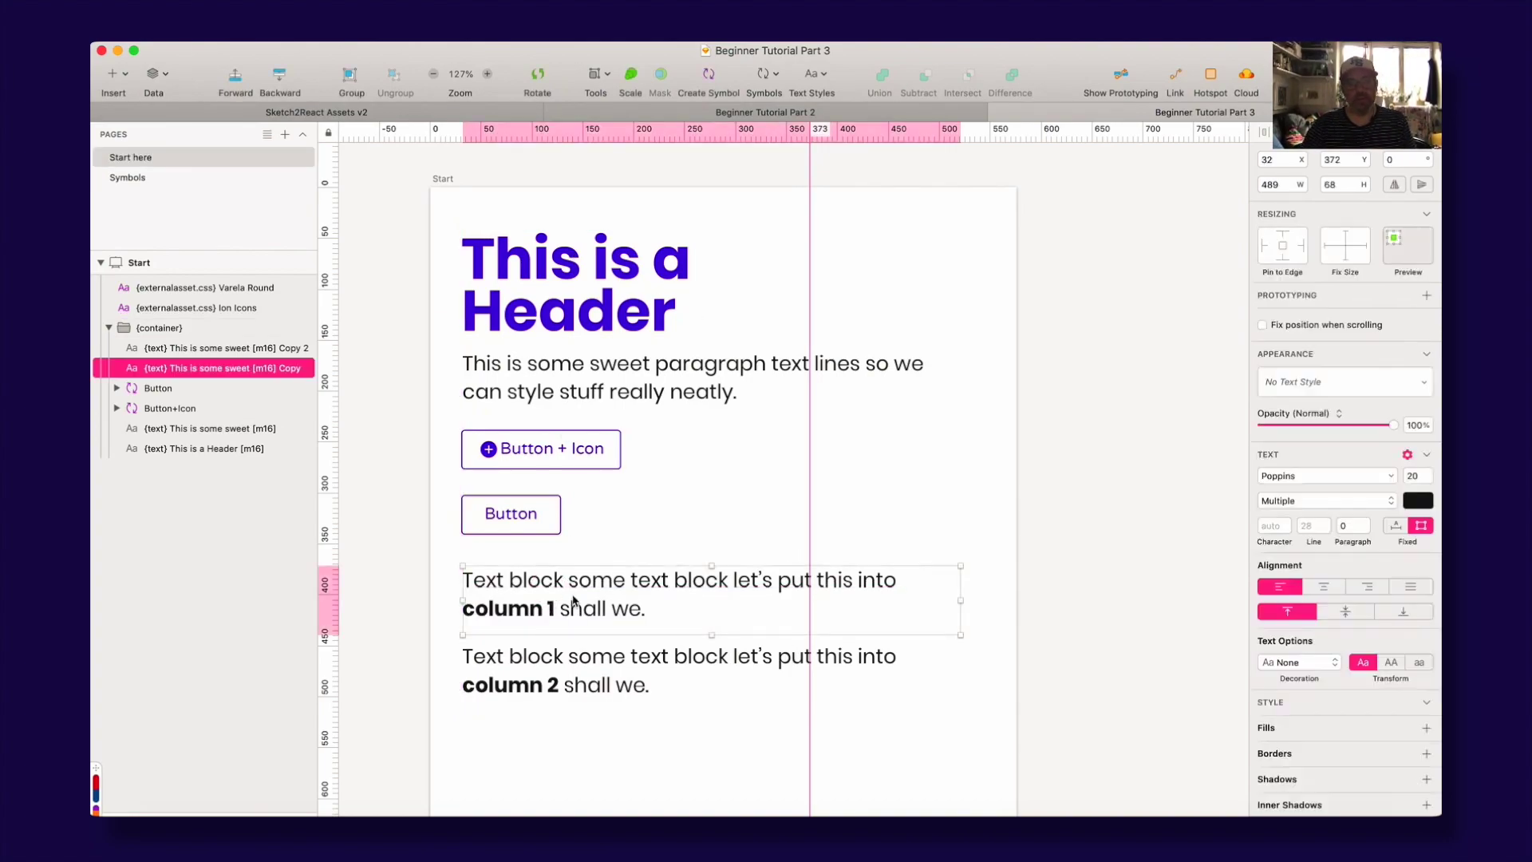
key(super+Tab)
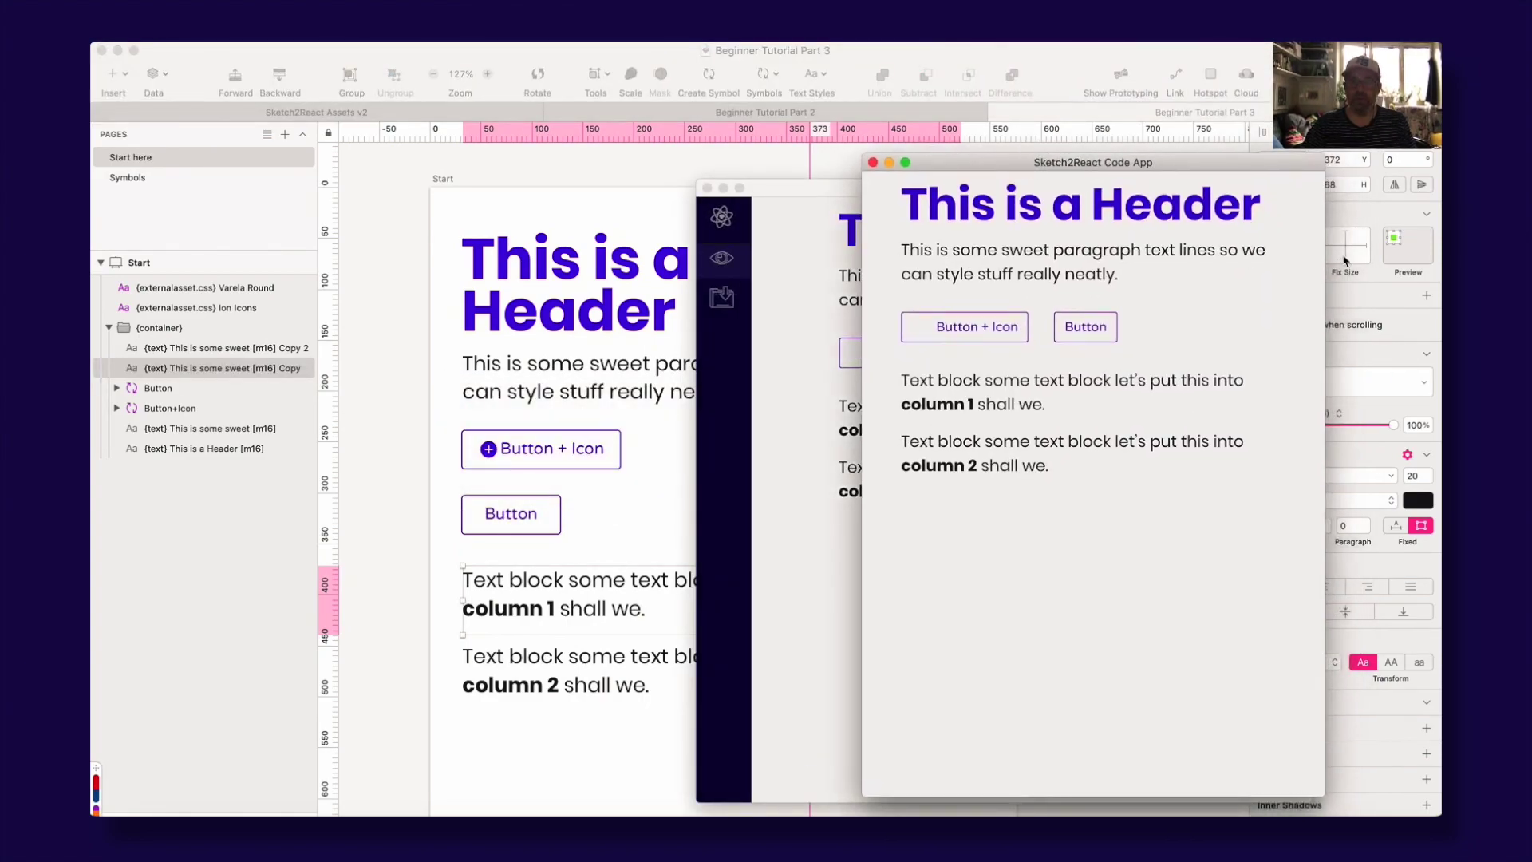
drag(1324, 248, 1436, 252)
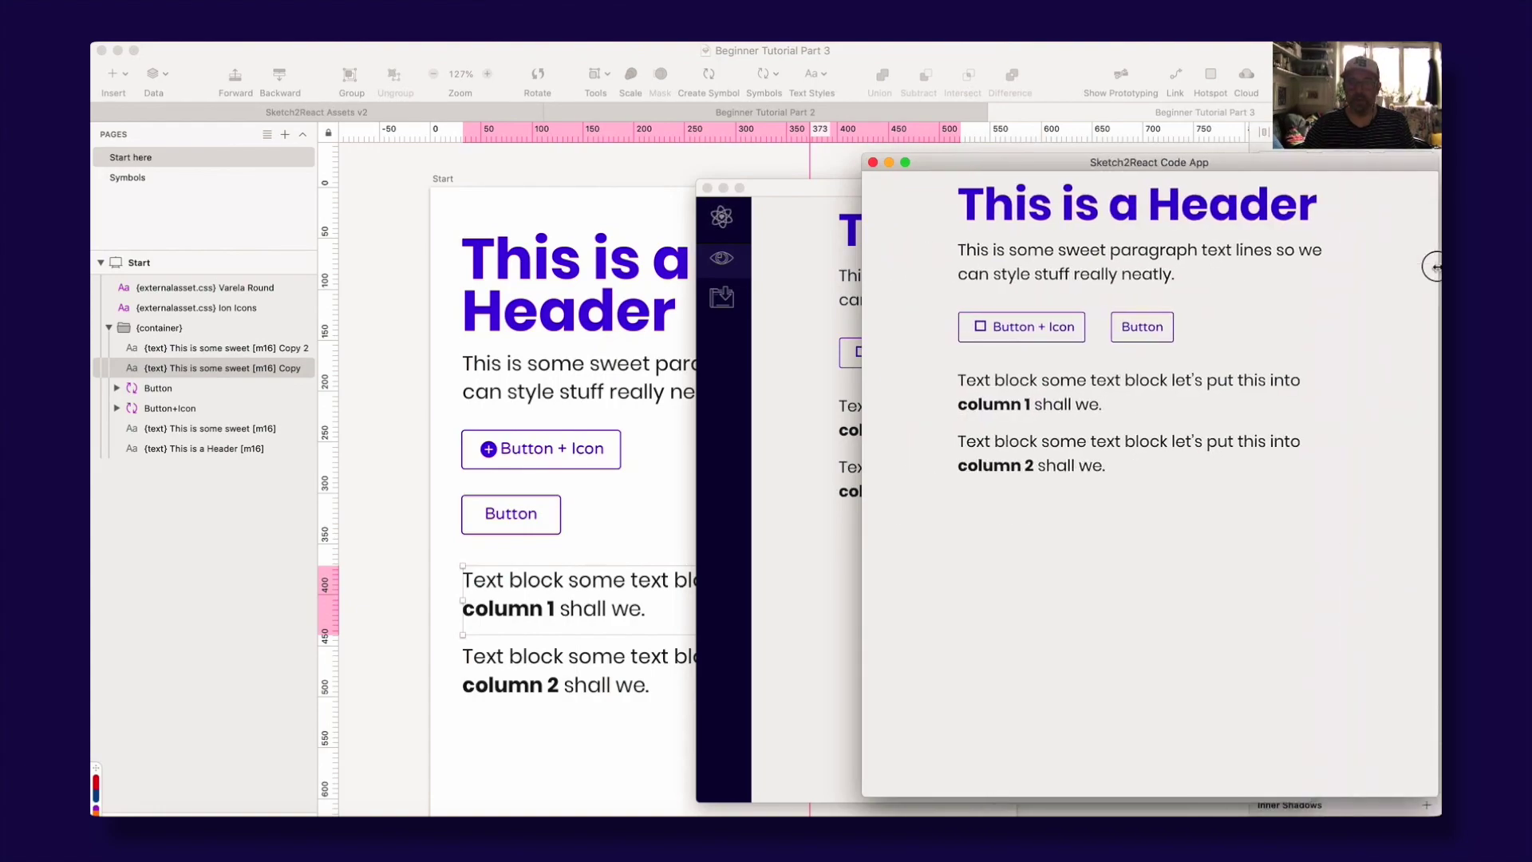
click(762, 293)
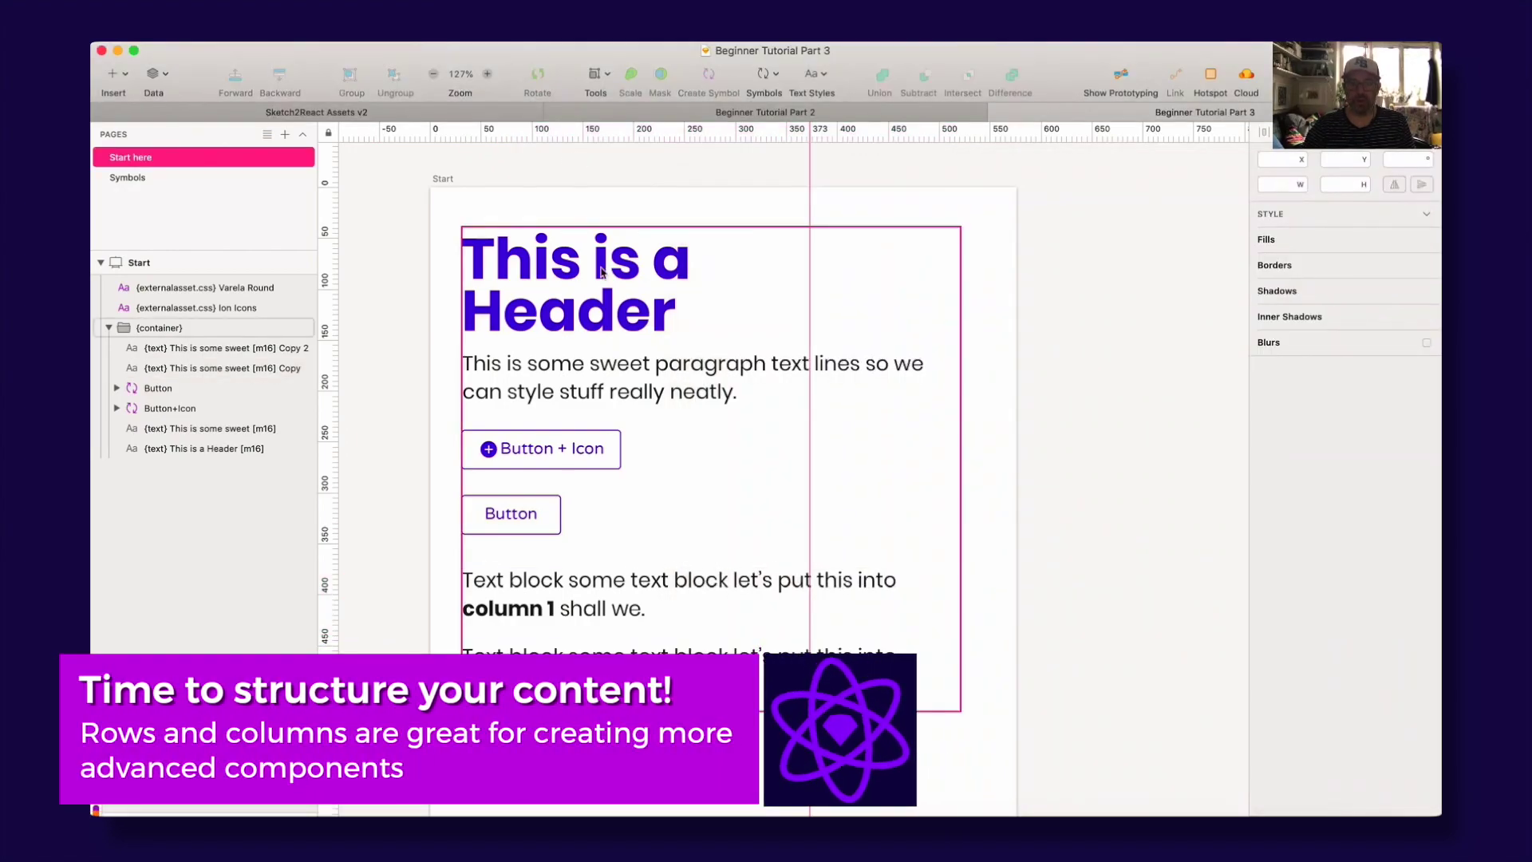
Step: Group all the layers inside {container}, rename the new group {row}, and expand it to show its layers
click(215, 449)
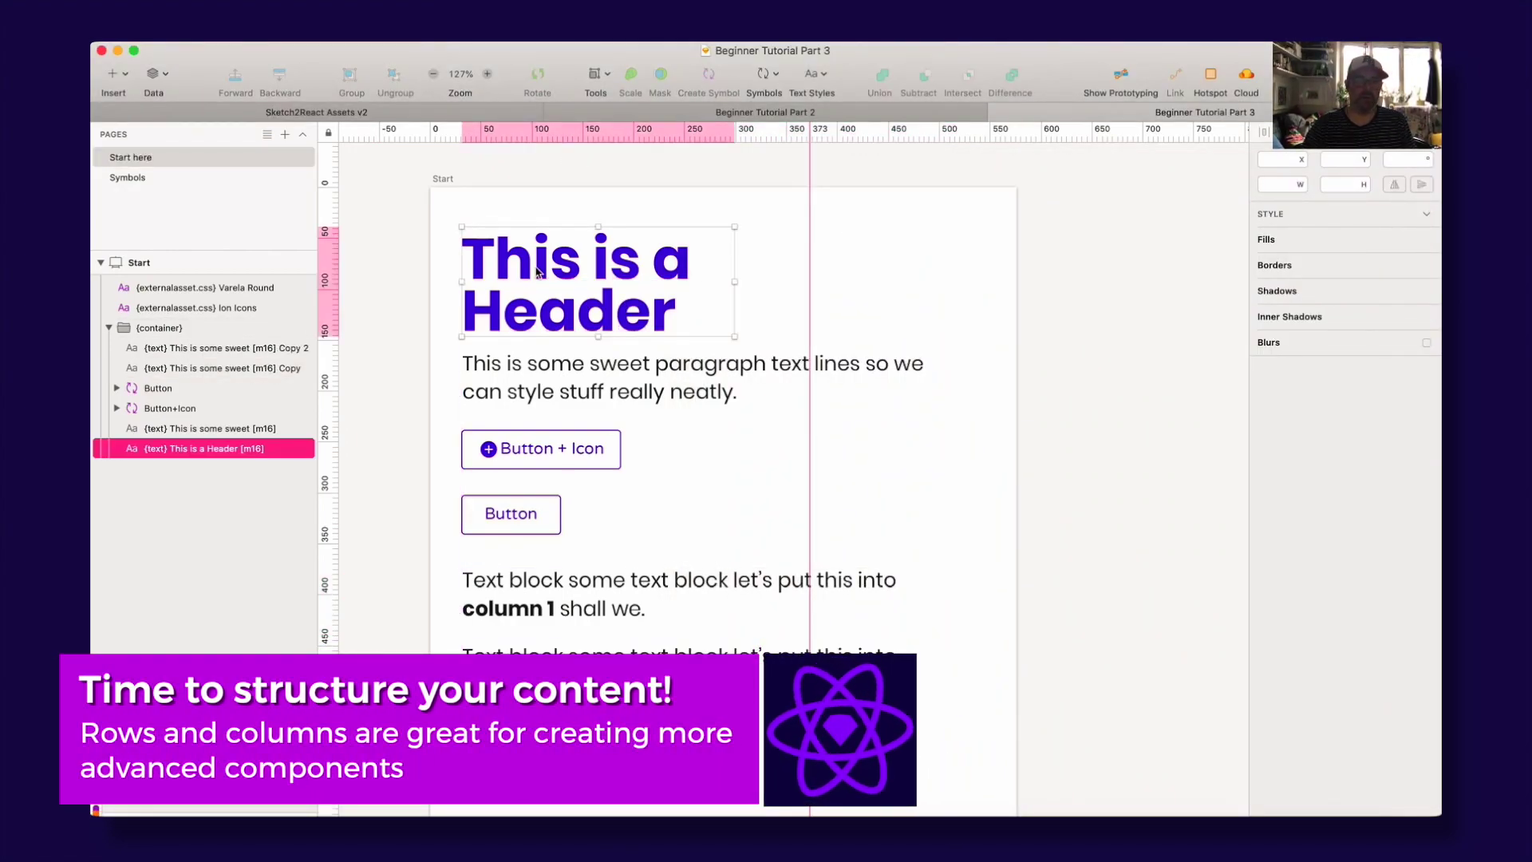
click(185, 328)
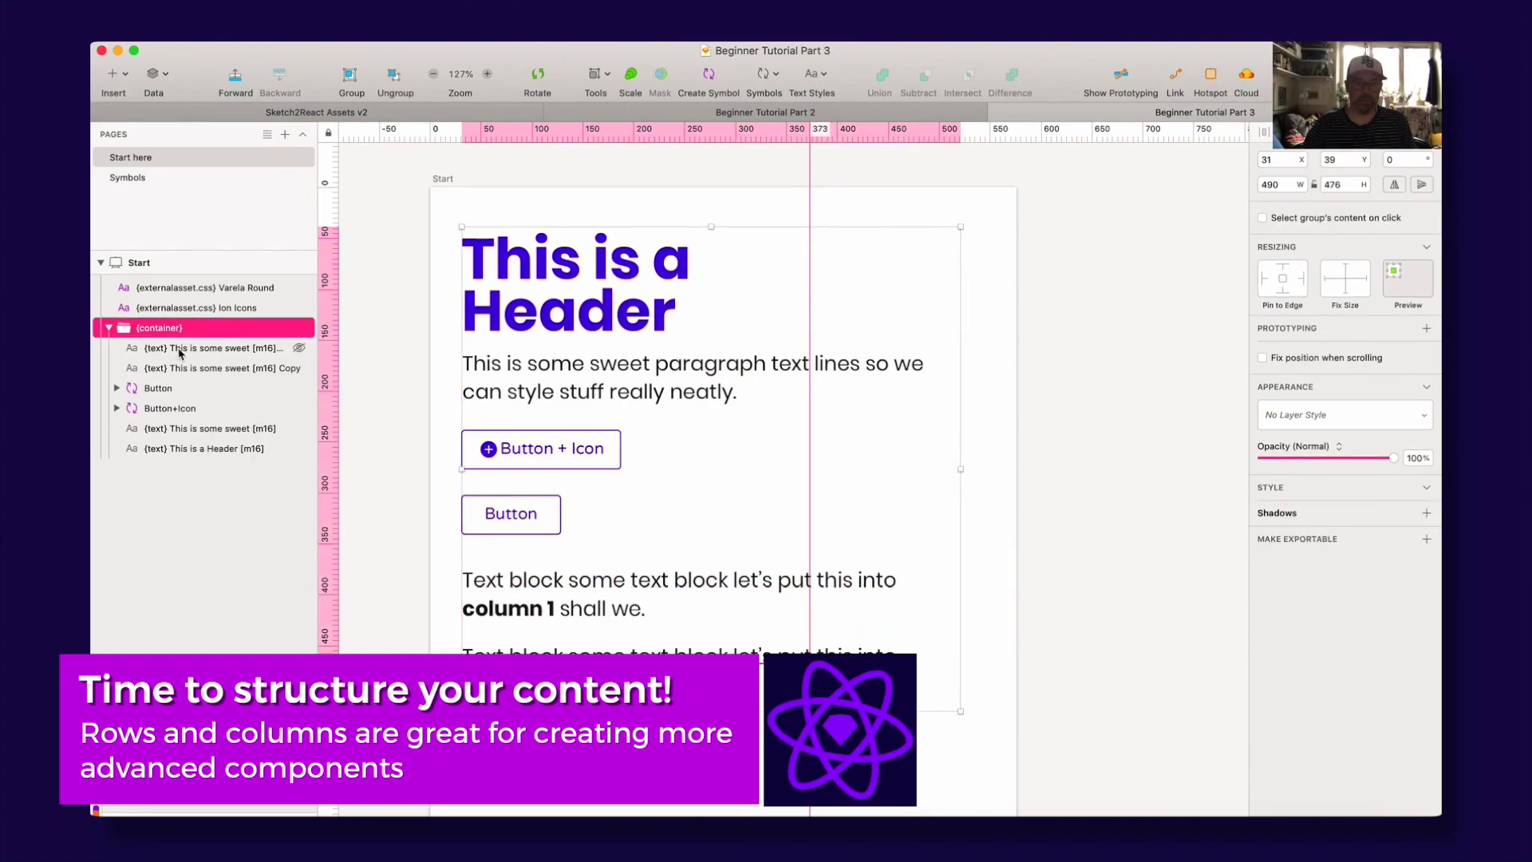
key(Return)
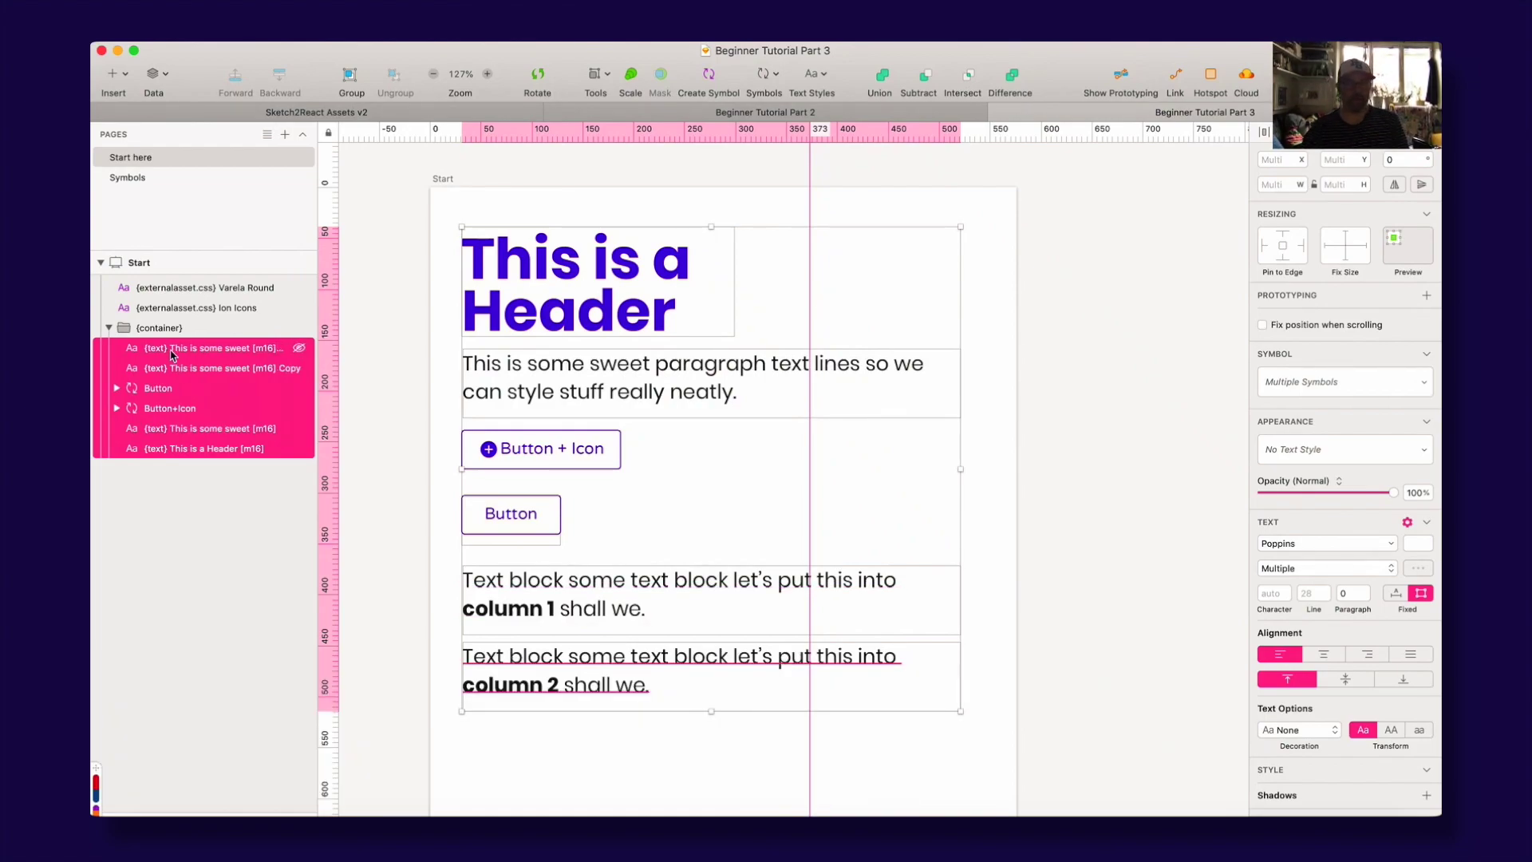
key(super+g)
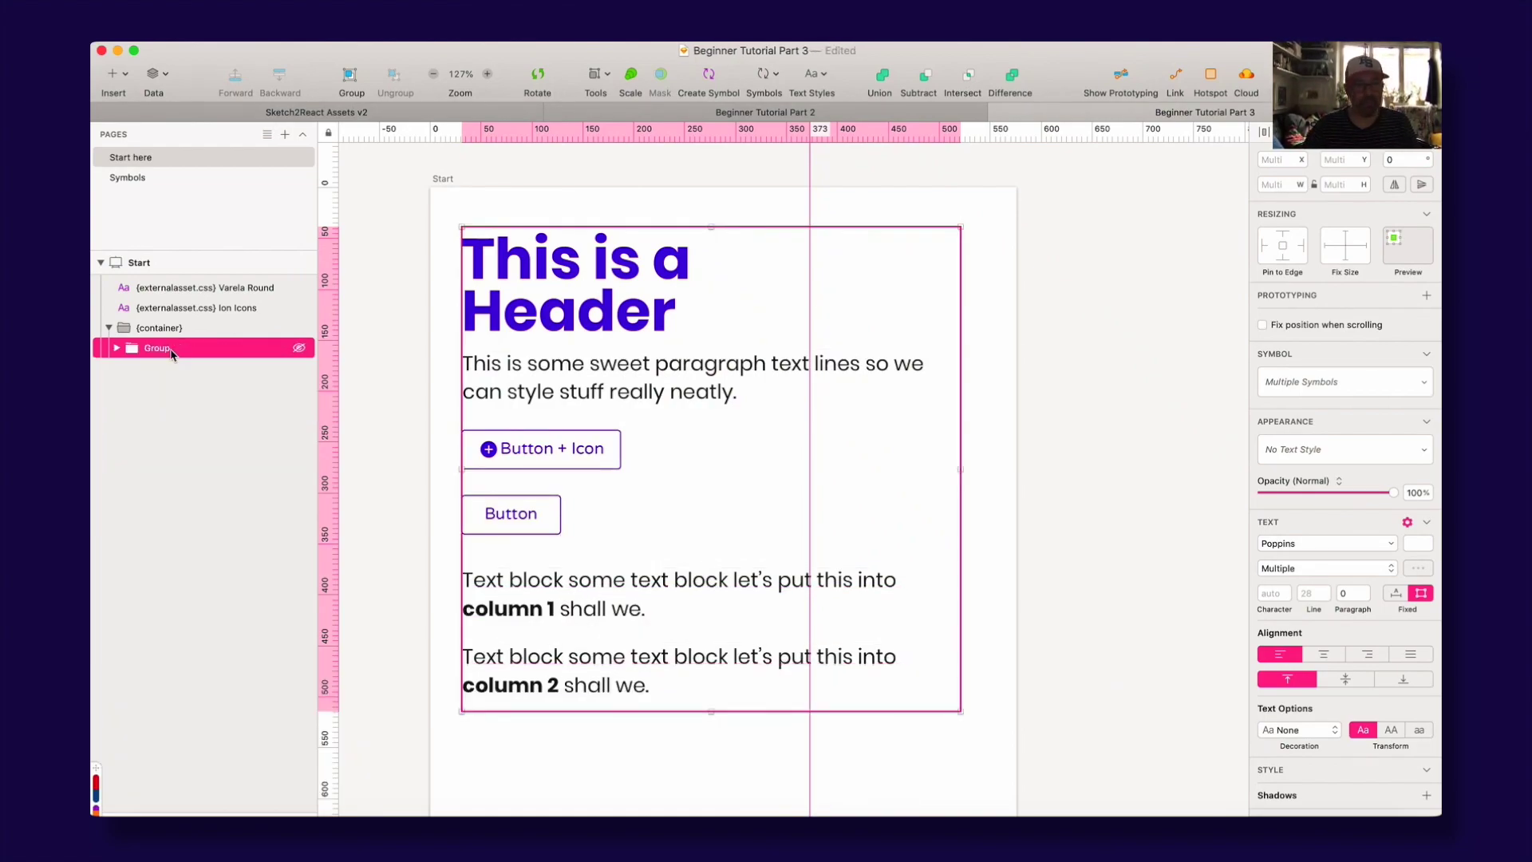
double_click(182, 352)
text({ro)
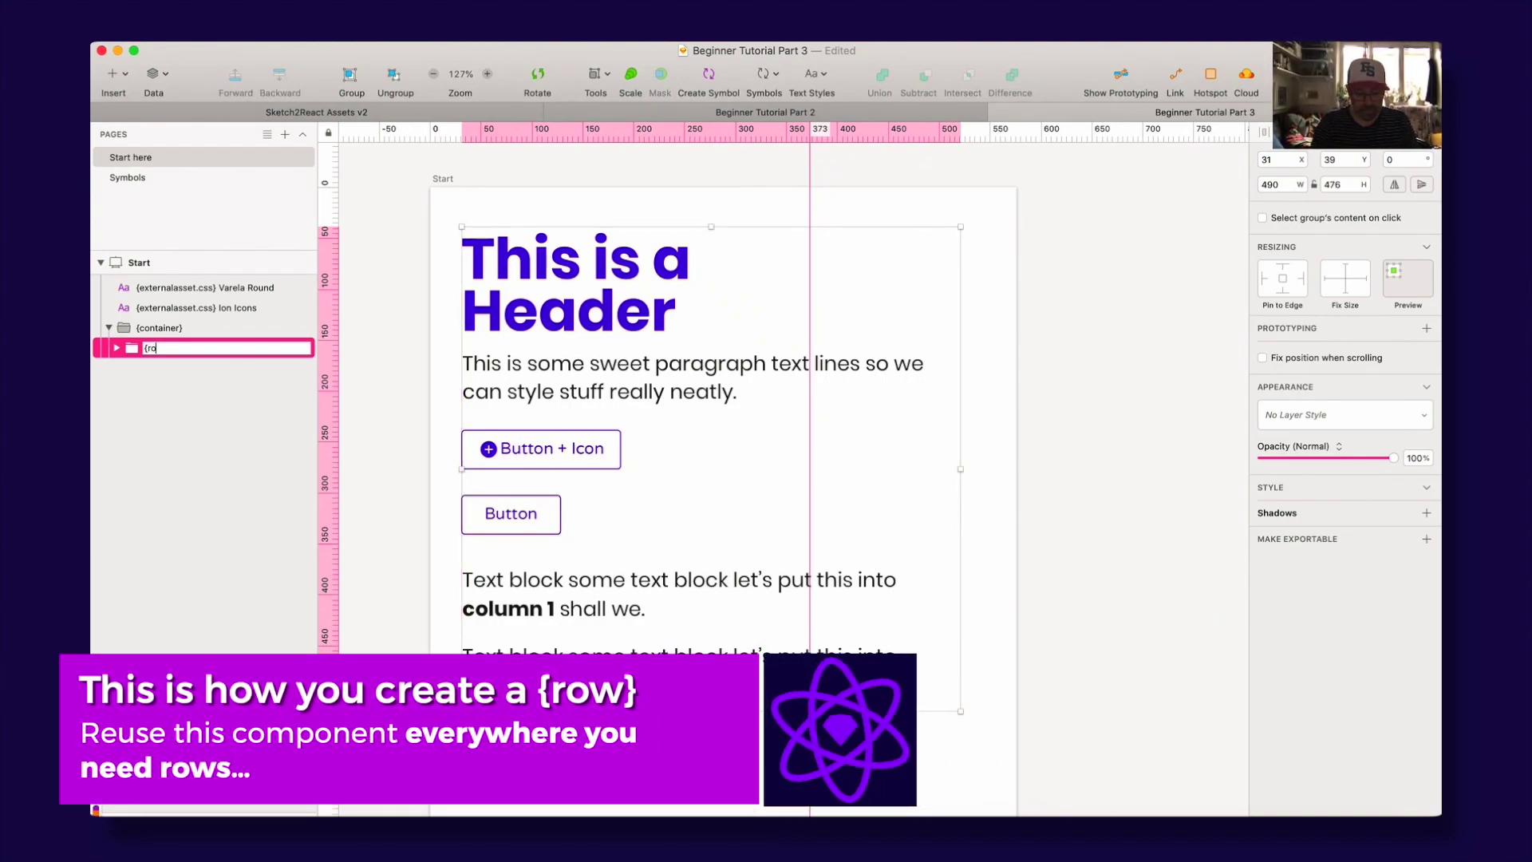
text(w})
key(Return)
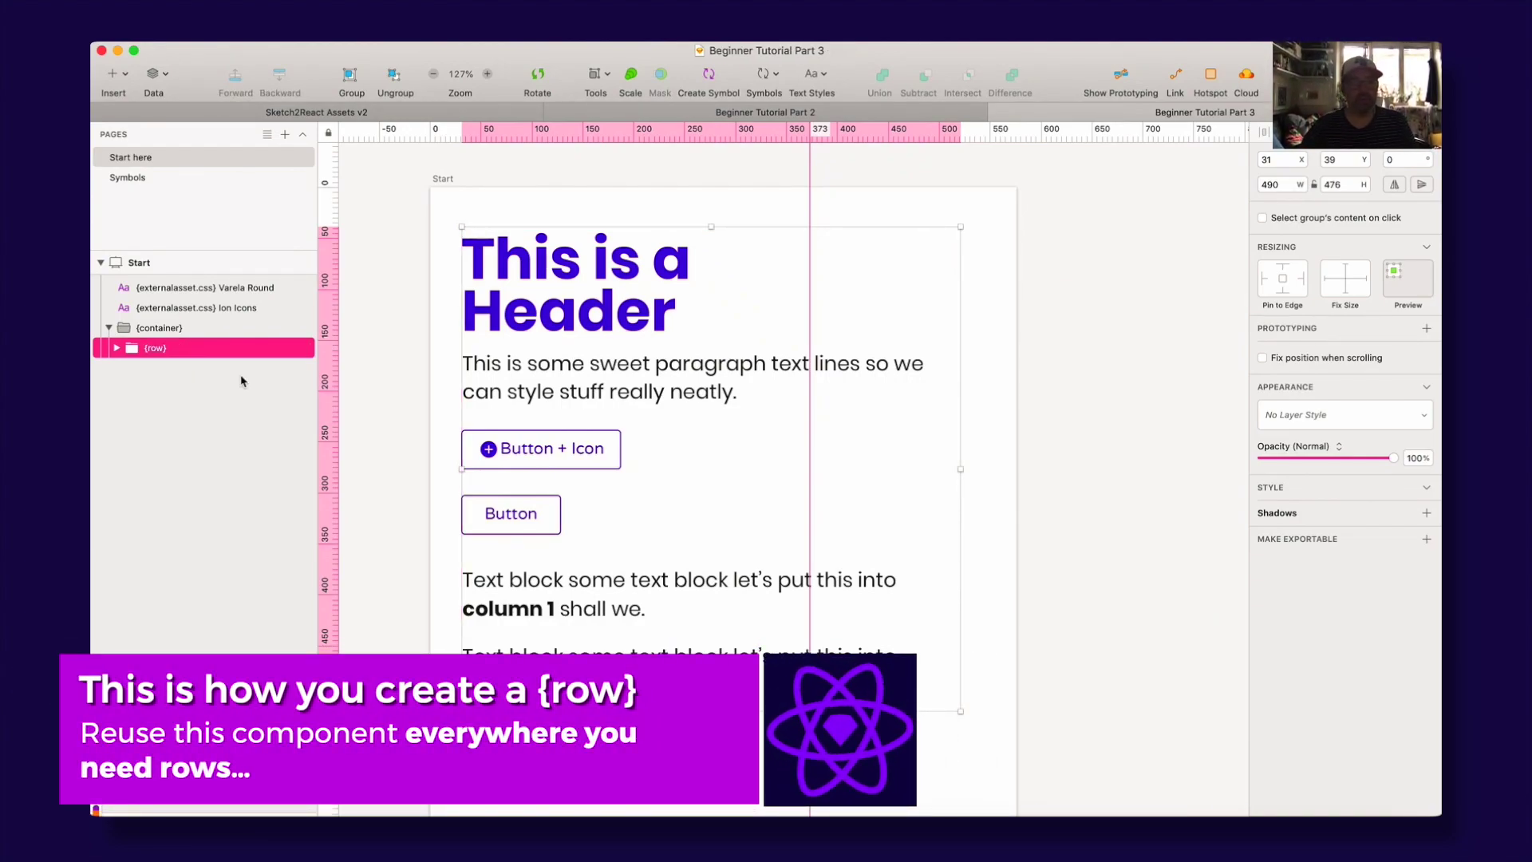
click(410, 414)
click(117, 348)
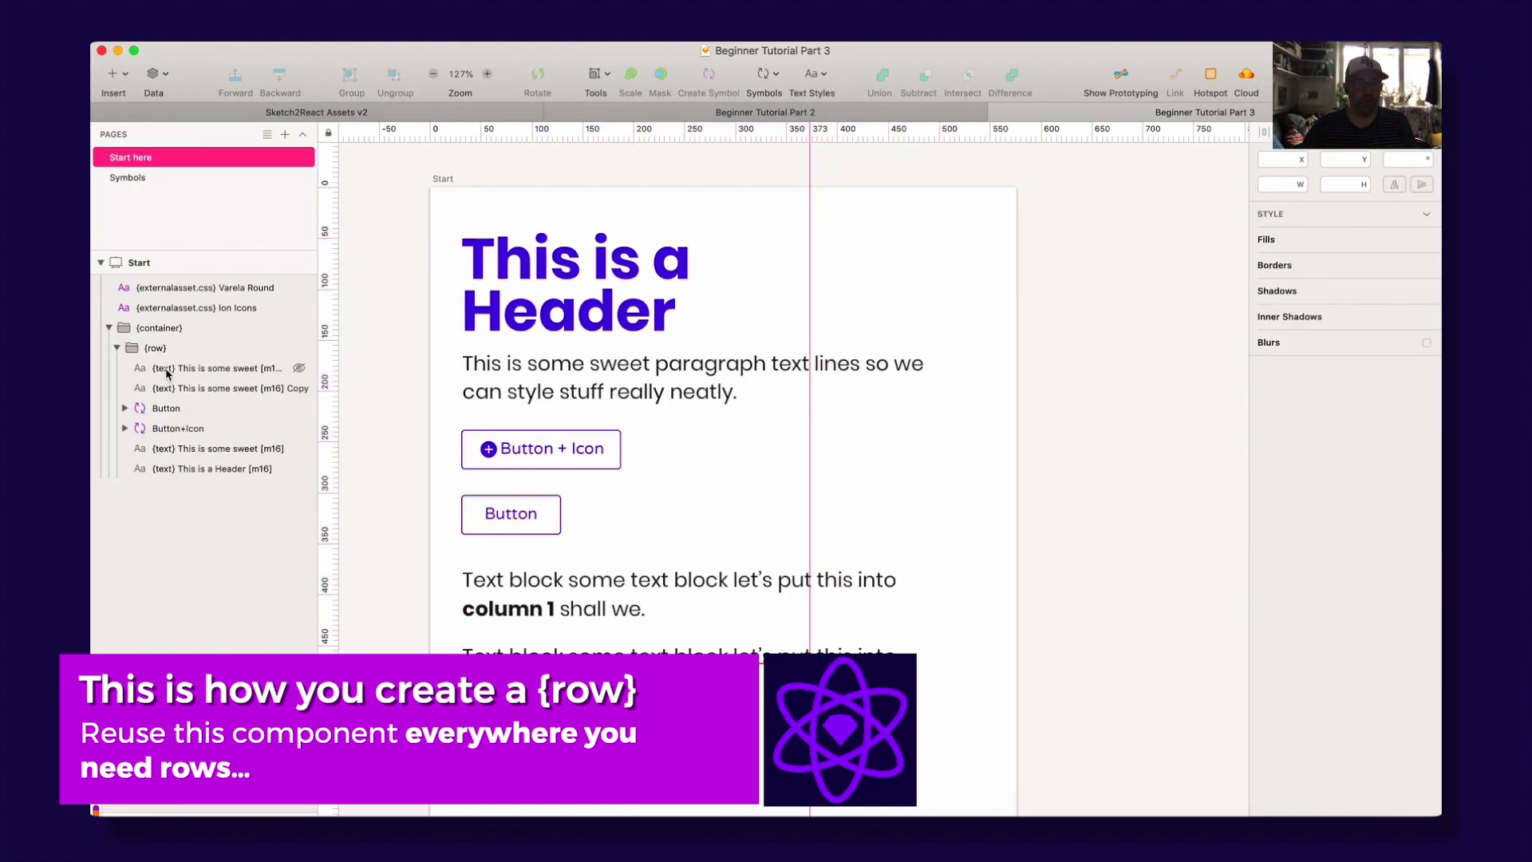
Step: Check the {row} layout in the Sketch2React Code App using a smaller preview window, and return to Sketch
key(super+Tab)
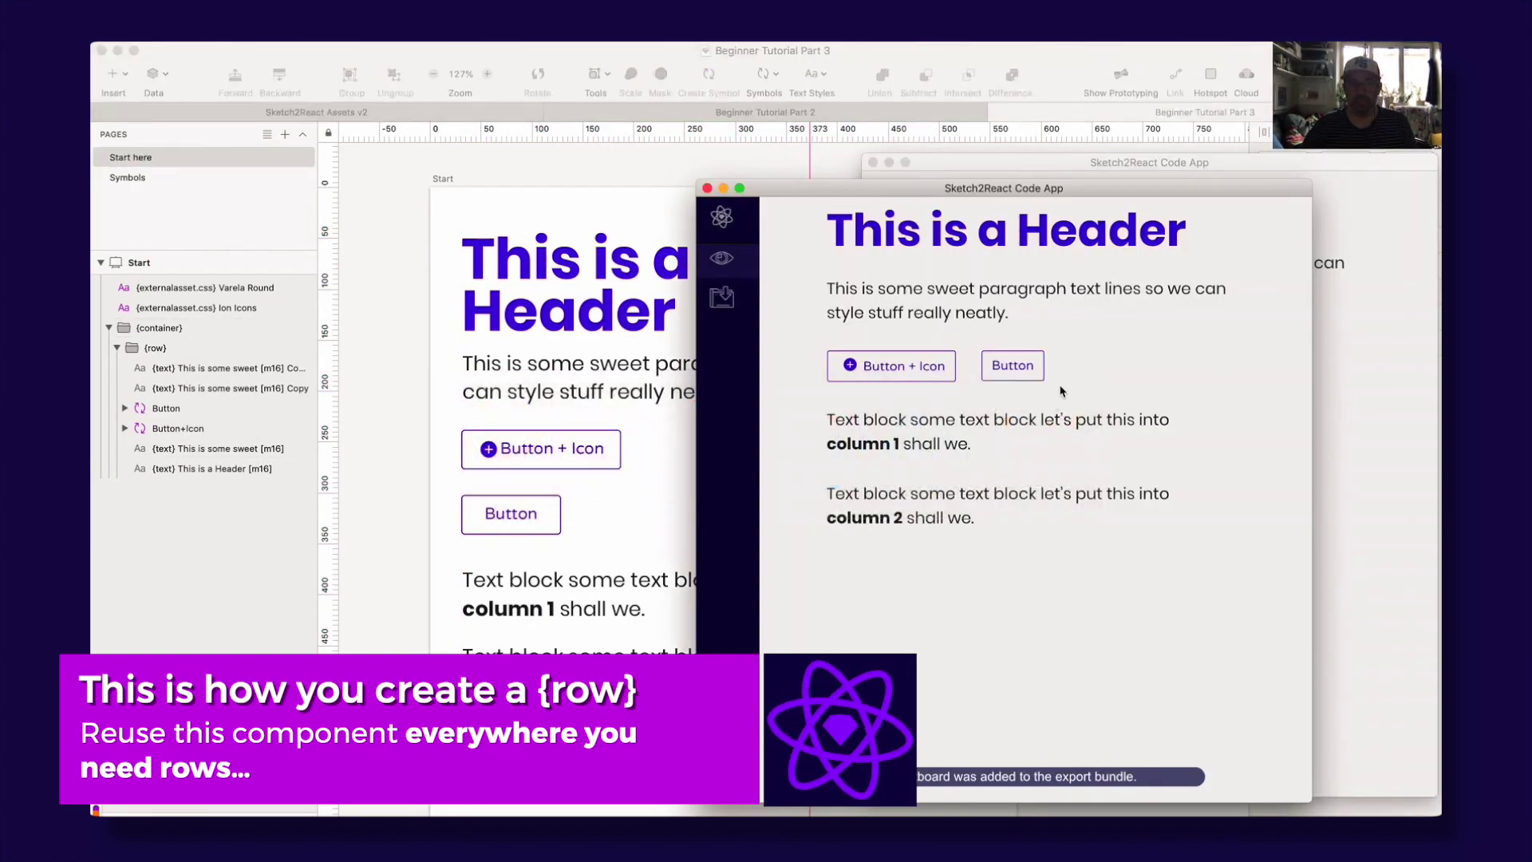
mouse_move(1309, 180)
mouse_down()
mouse_move(1255, 181)
mouse_move(1409, 185)
mouse_move(1217, 196)
mouse_move(1199, 216)
mouse_up()
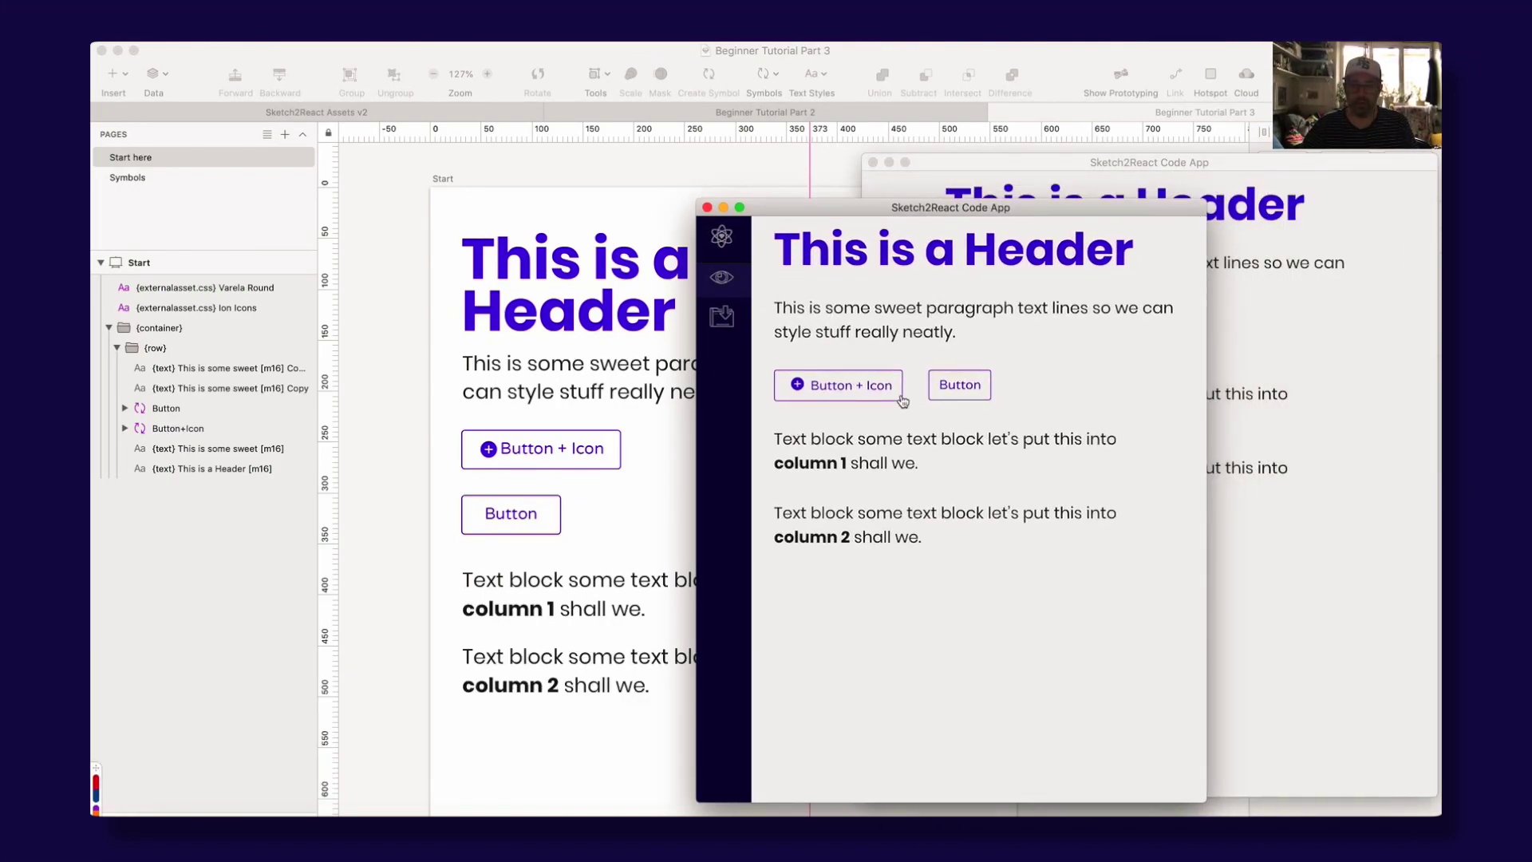
click(391, 348)
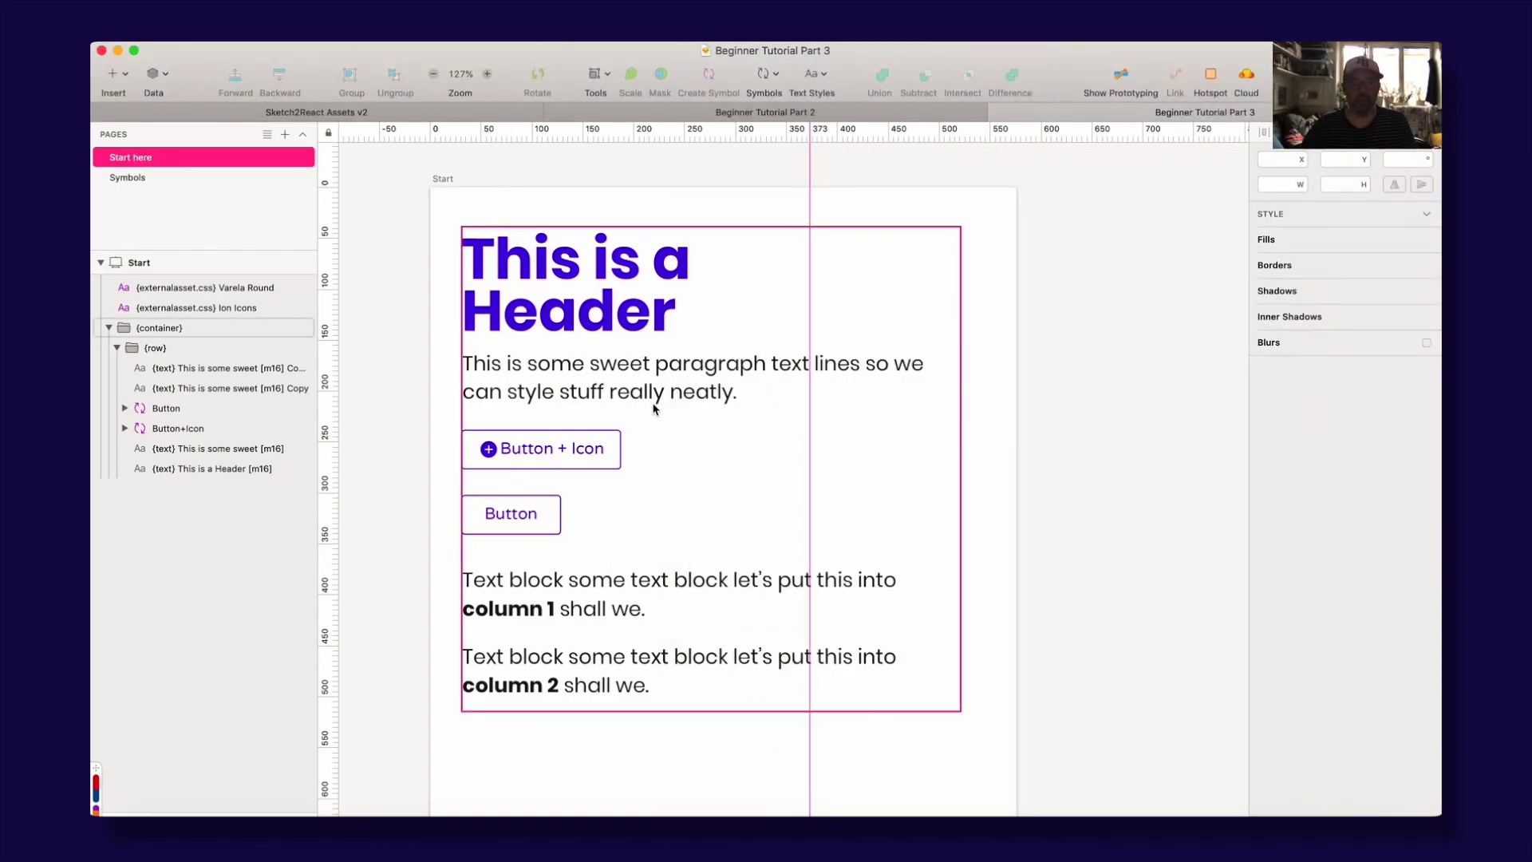
Step: Group the header and the first paragraph inside {row}, rename the group {col}, and save the document
click(203, 452)
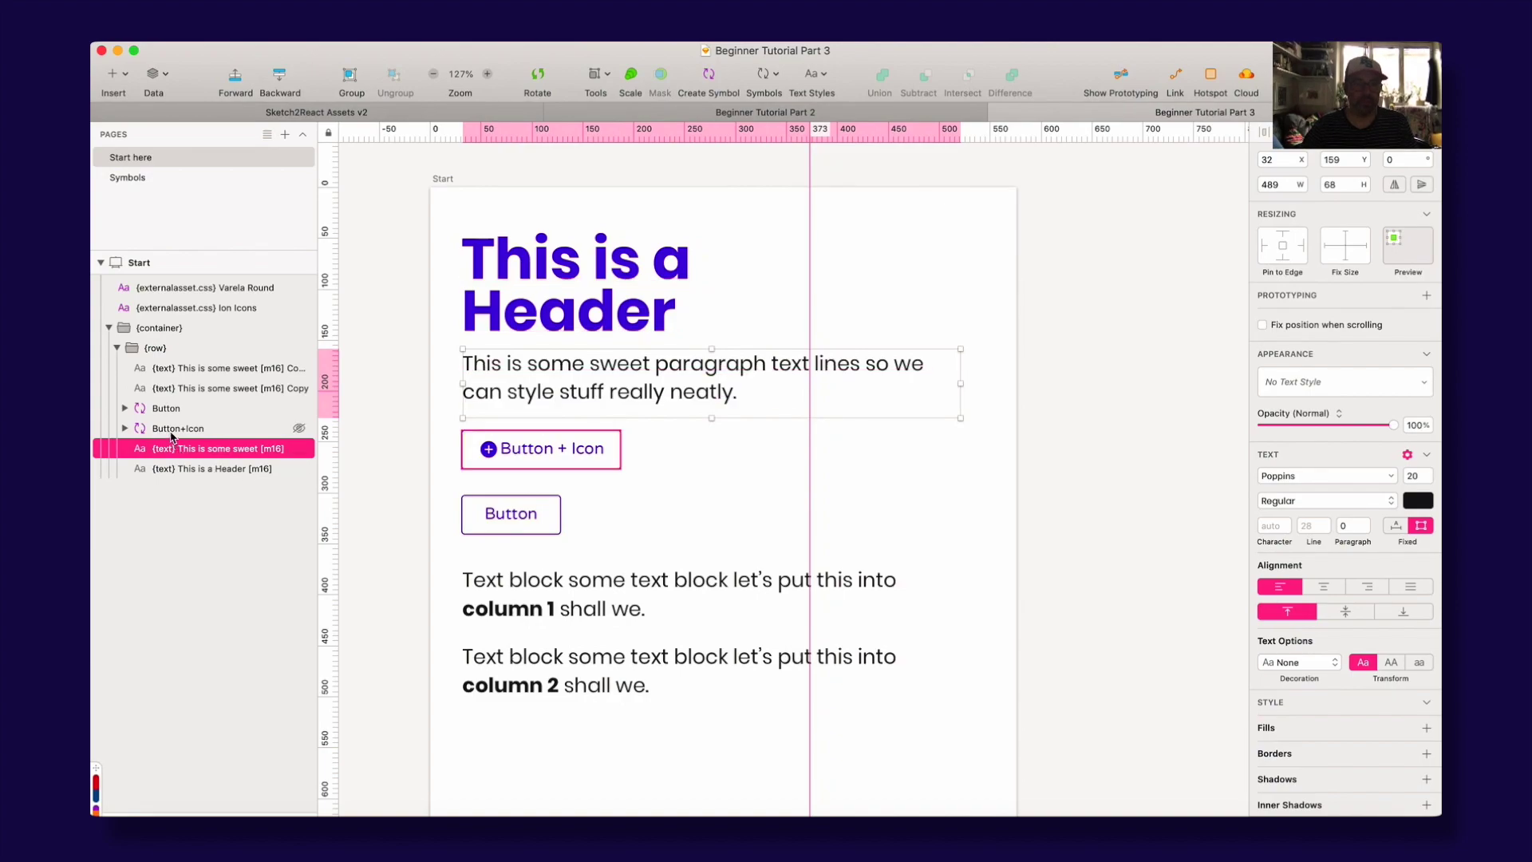
click(172, 470)
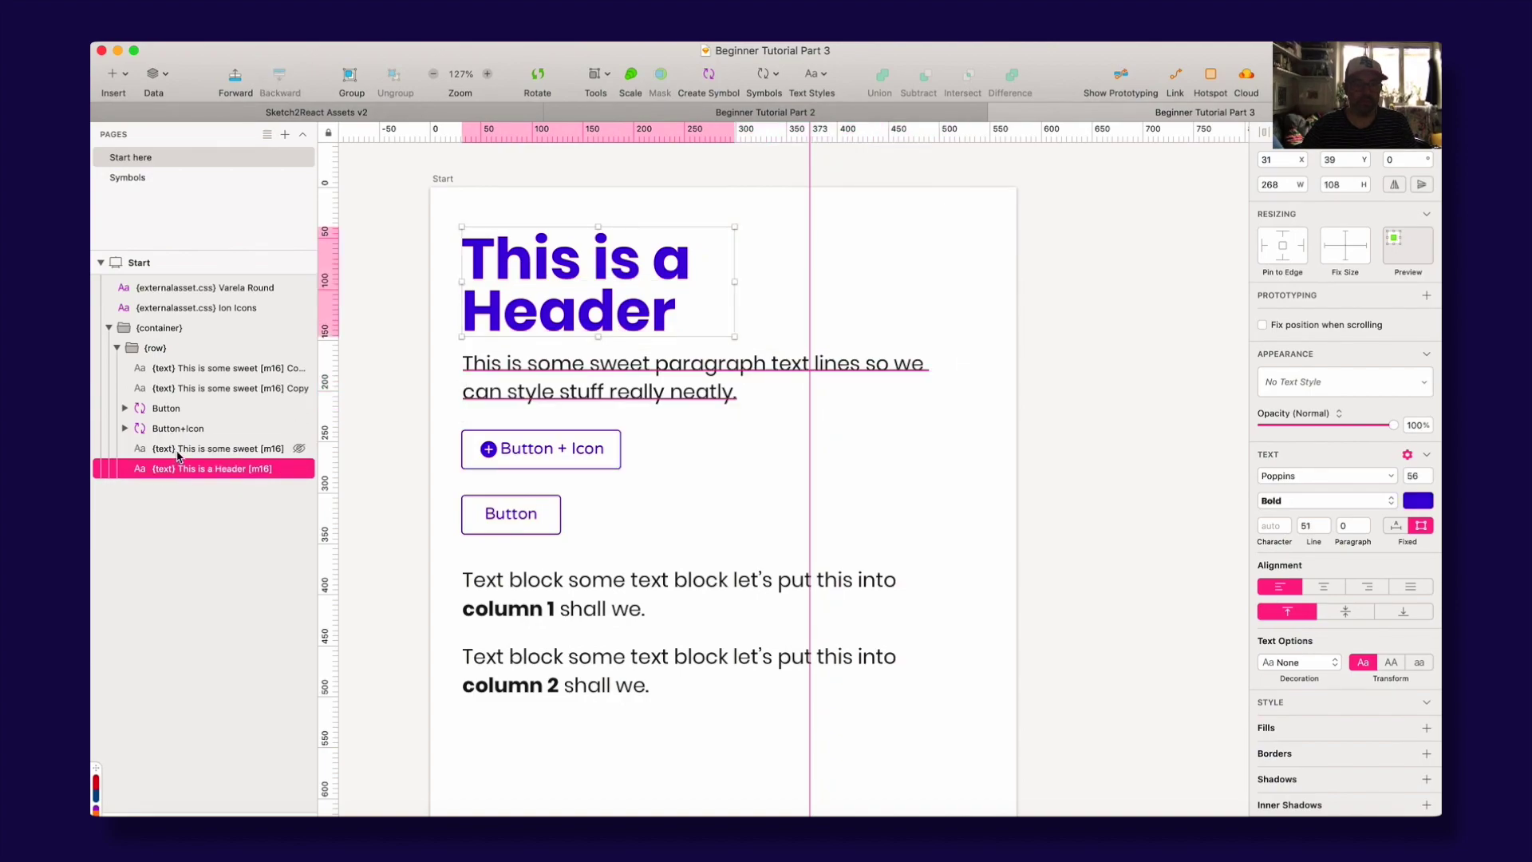
click(171, 429)
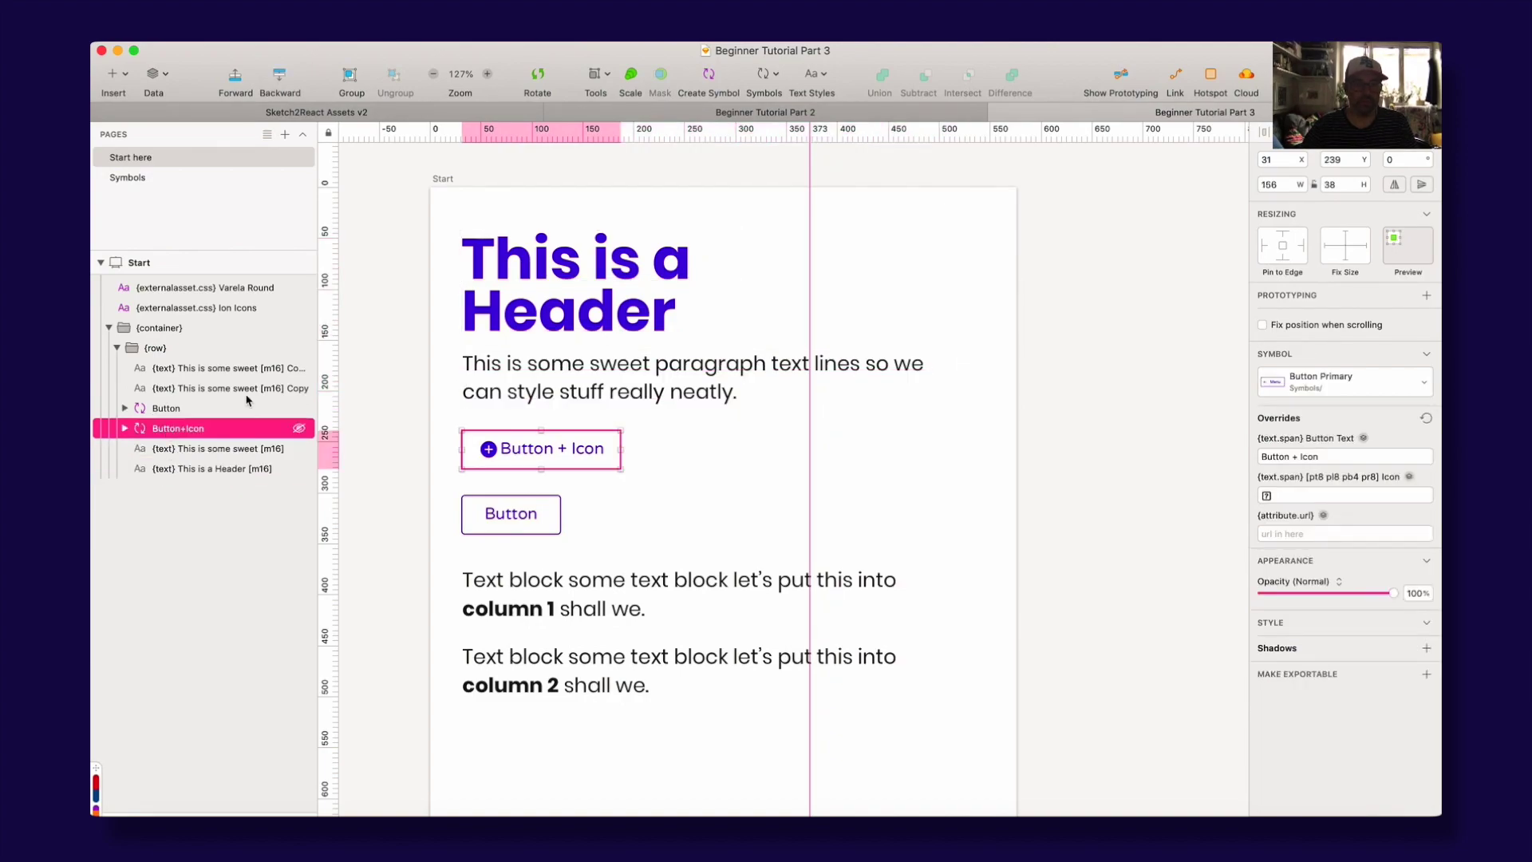
click(177, 470)
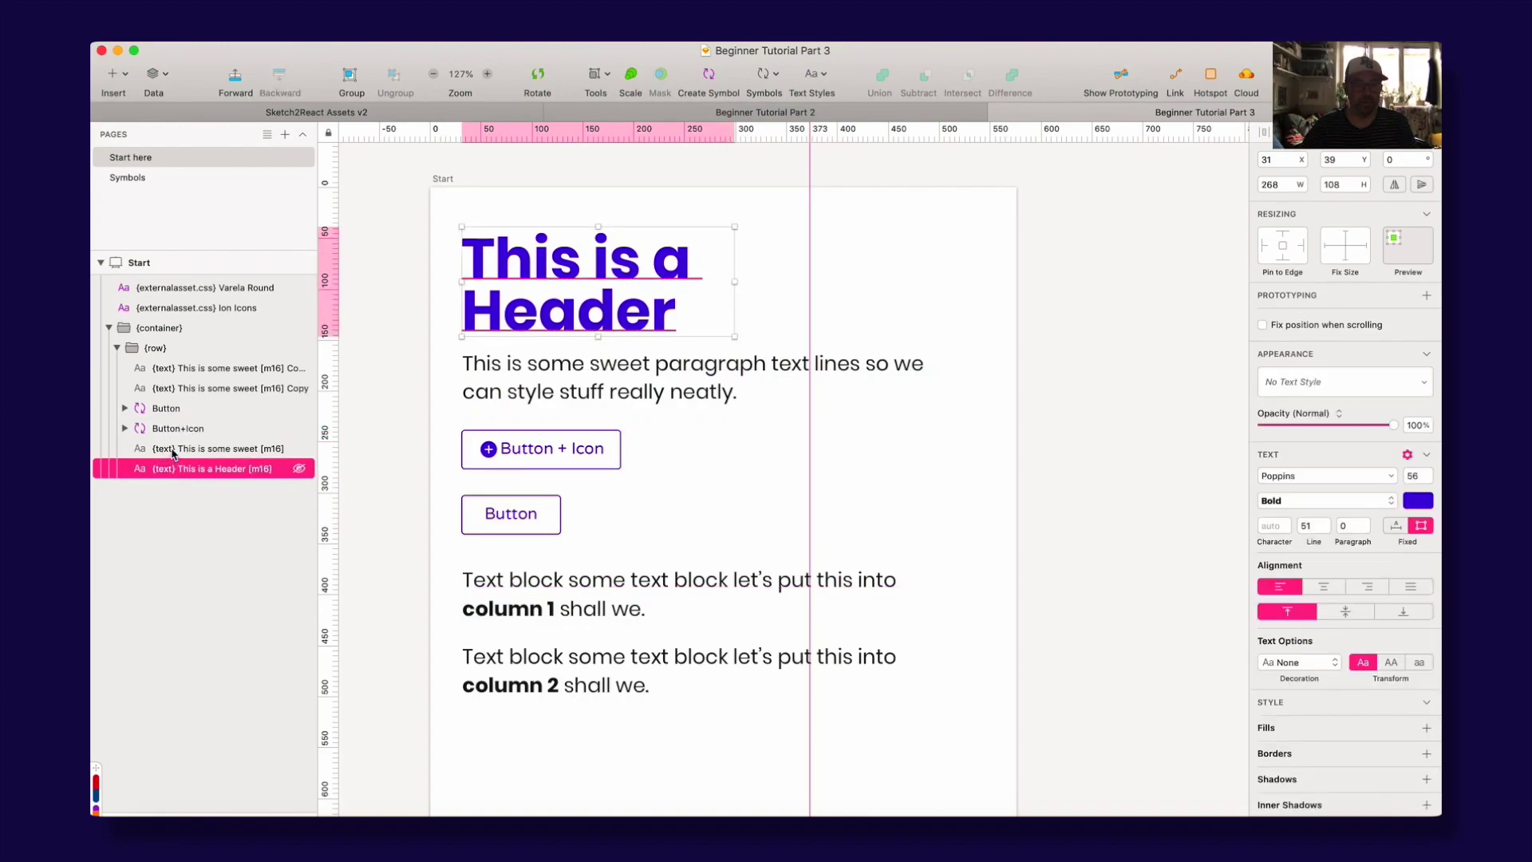
shift+click(172, 451)
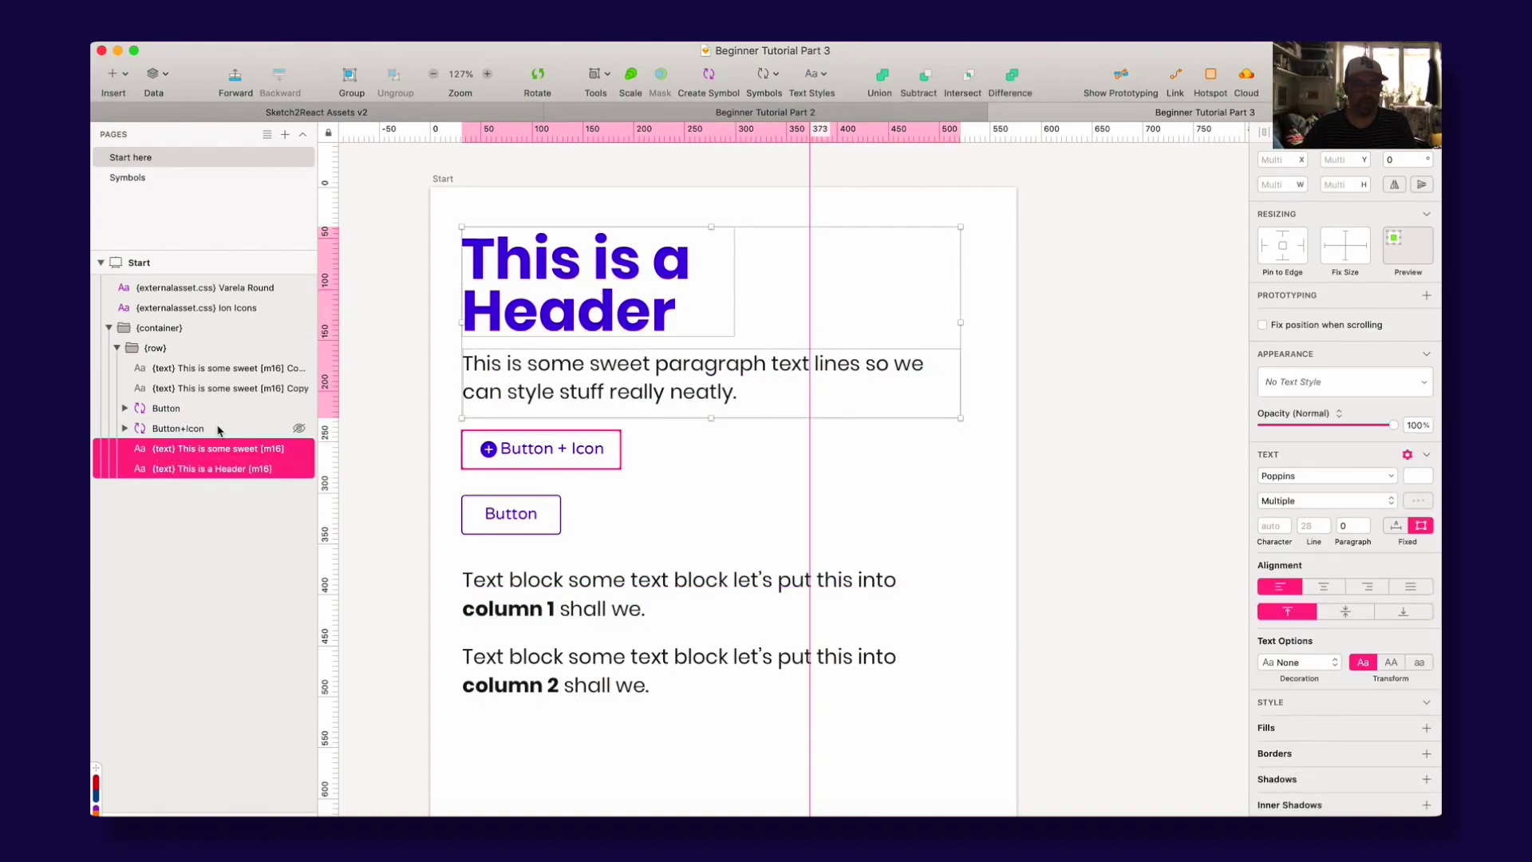
key(super+g)
double_click(165, 449)
text({col})
key(Return)
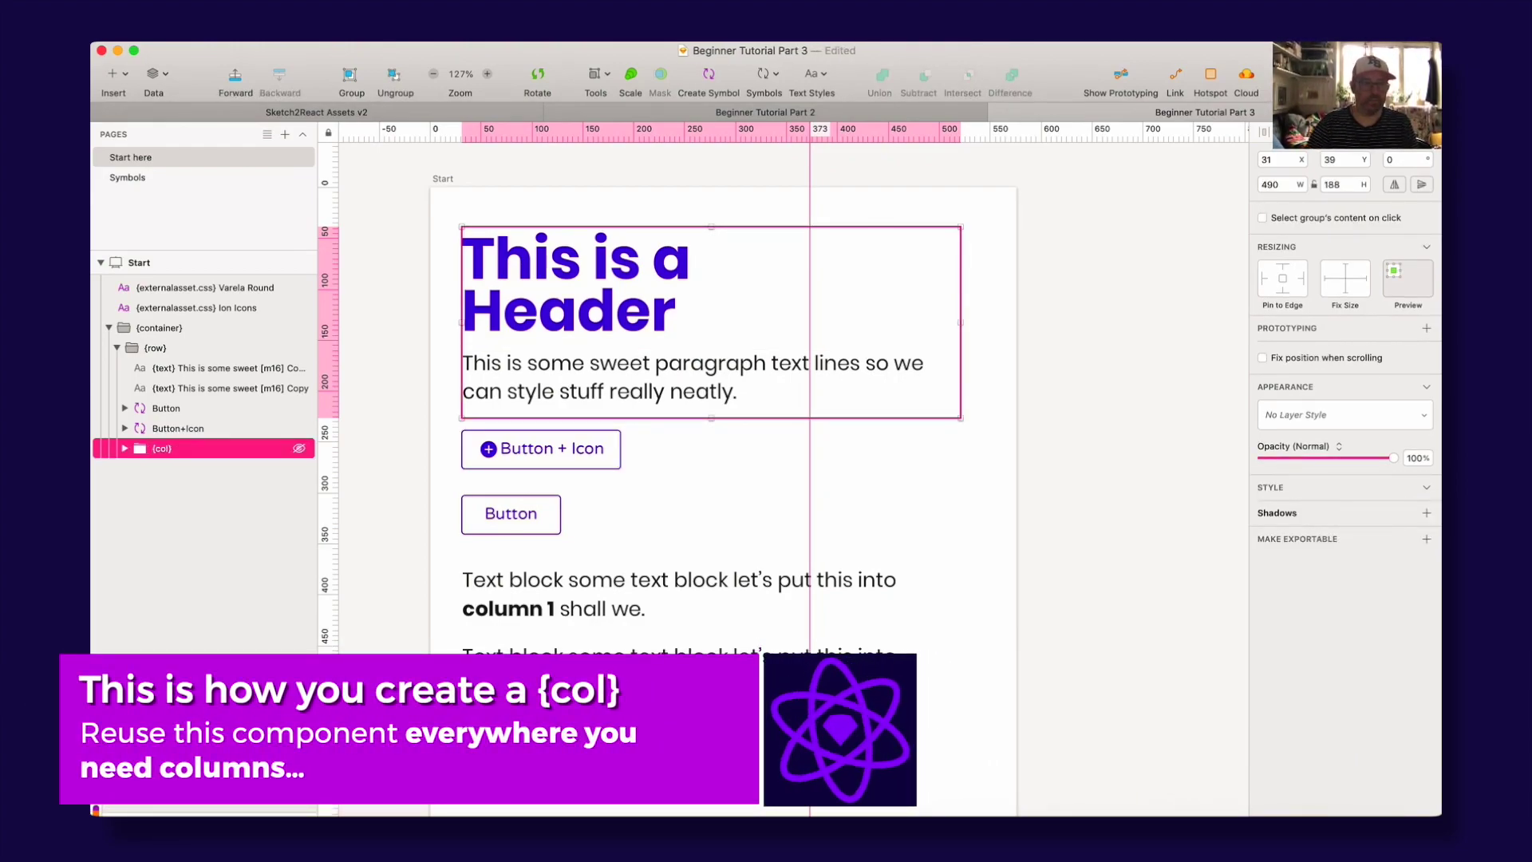
key(super+s)
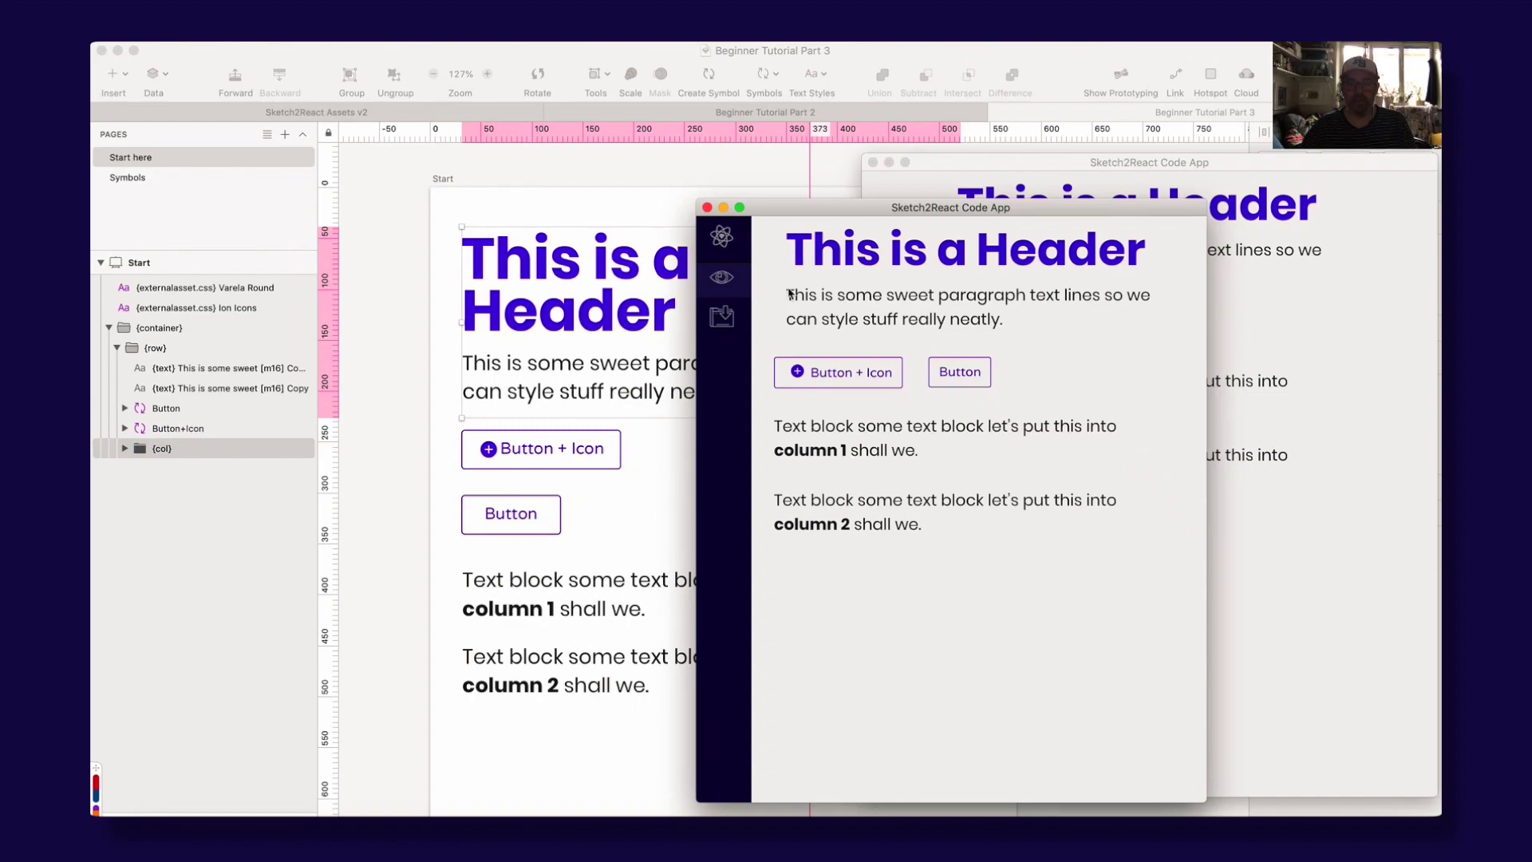
click(261, 410)
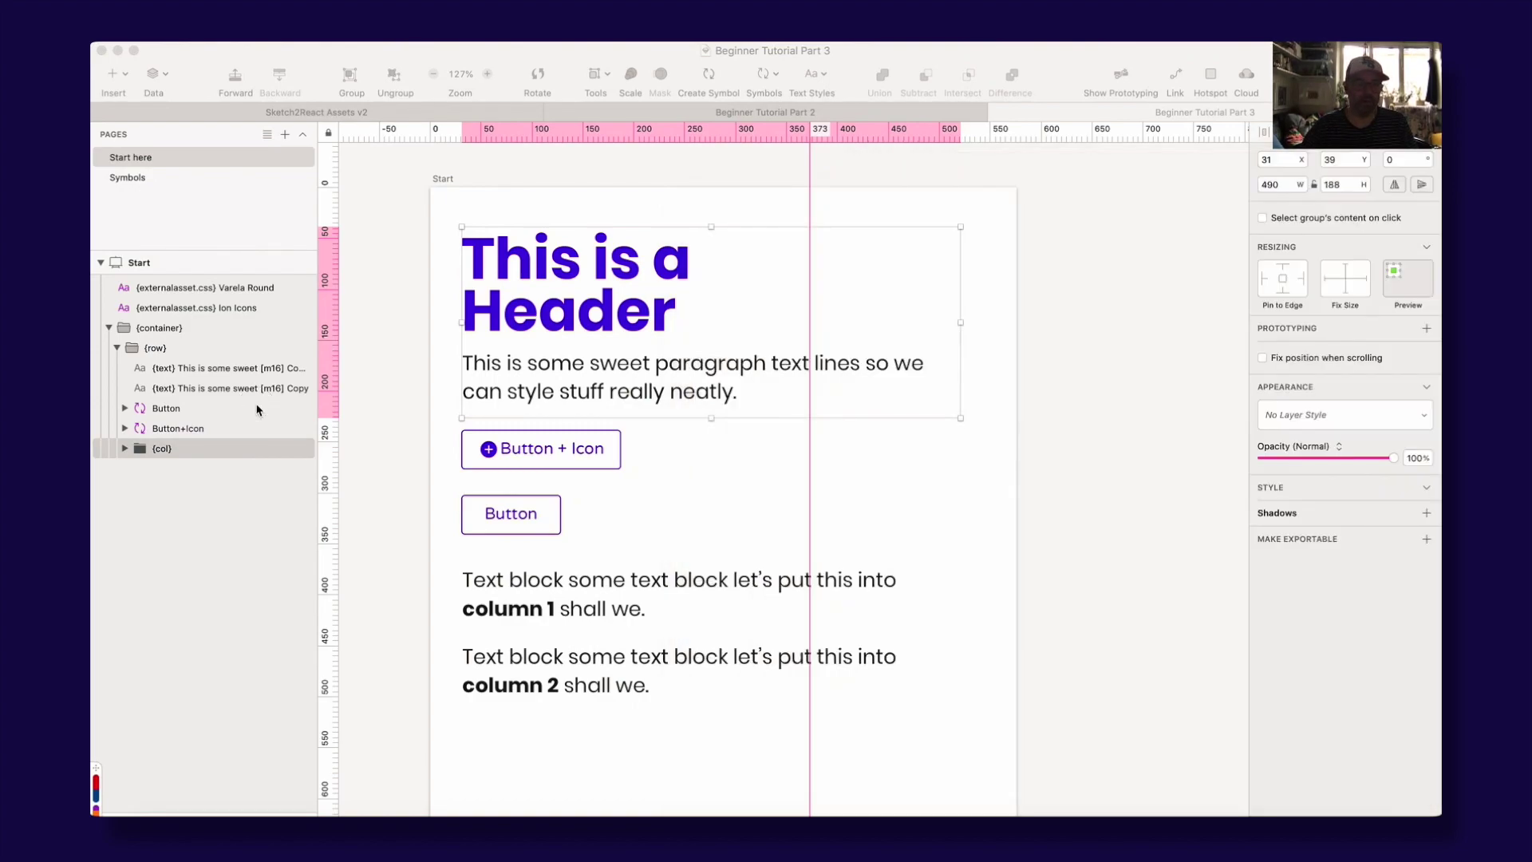
Step: Group the Button and Button+Icon symbols inside {row}, rename the group {col}, and save the document
click(185, 409)
shift+click(198, 428)
key(super+g)
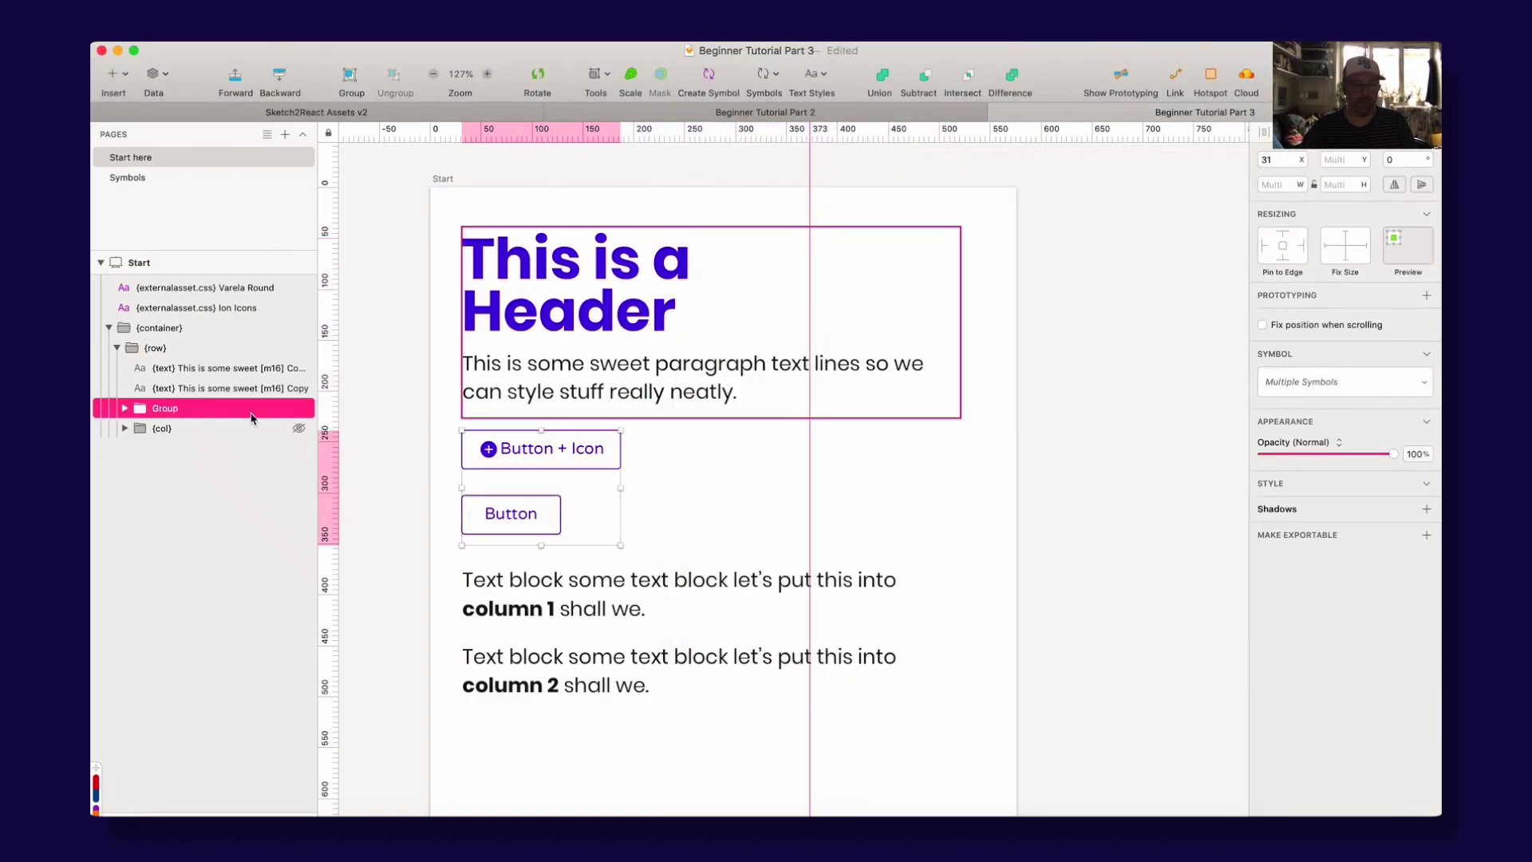
double_click(242, 410)
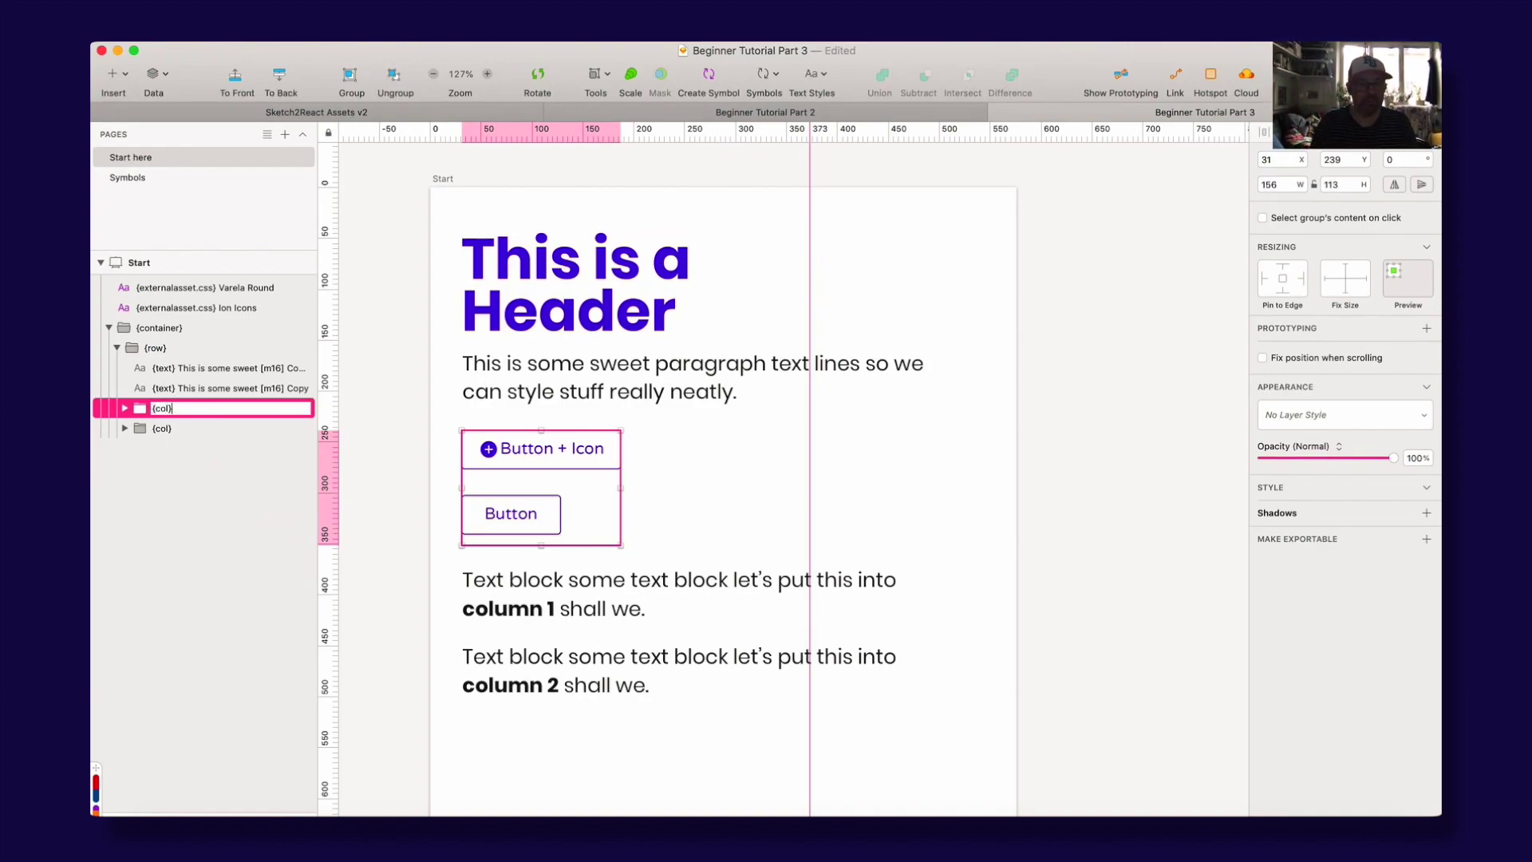
key(Return)
key(super+s)
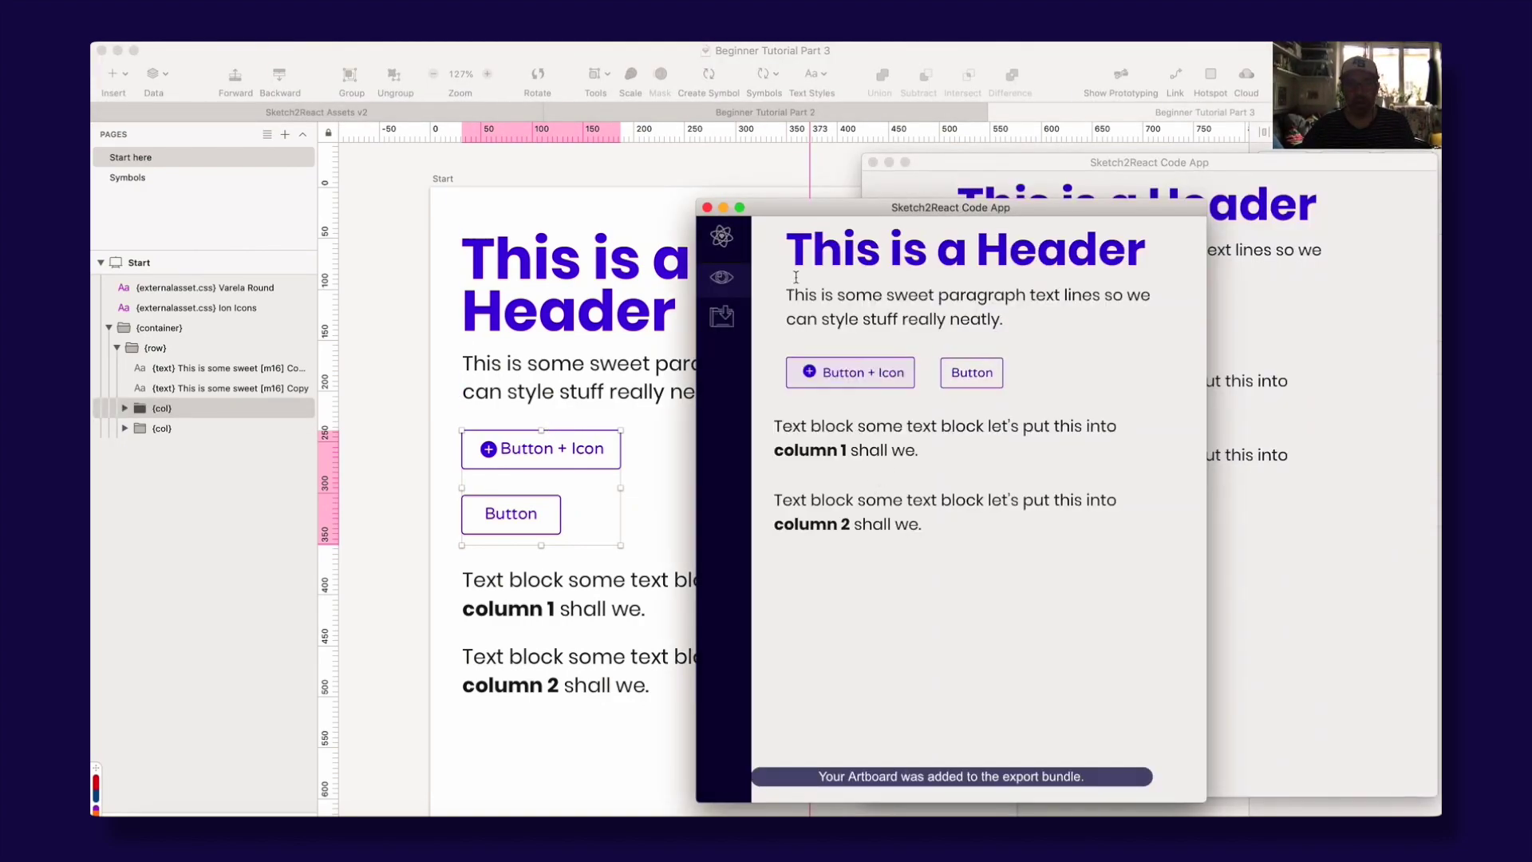
Step: Widen the layer list and put the column 1 text block into its own group named {col}
click(192, 391)
click(192, 391)
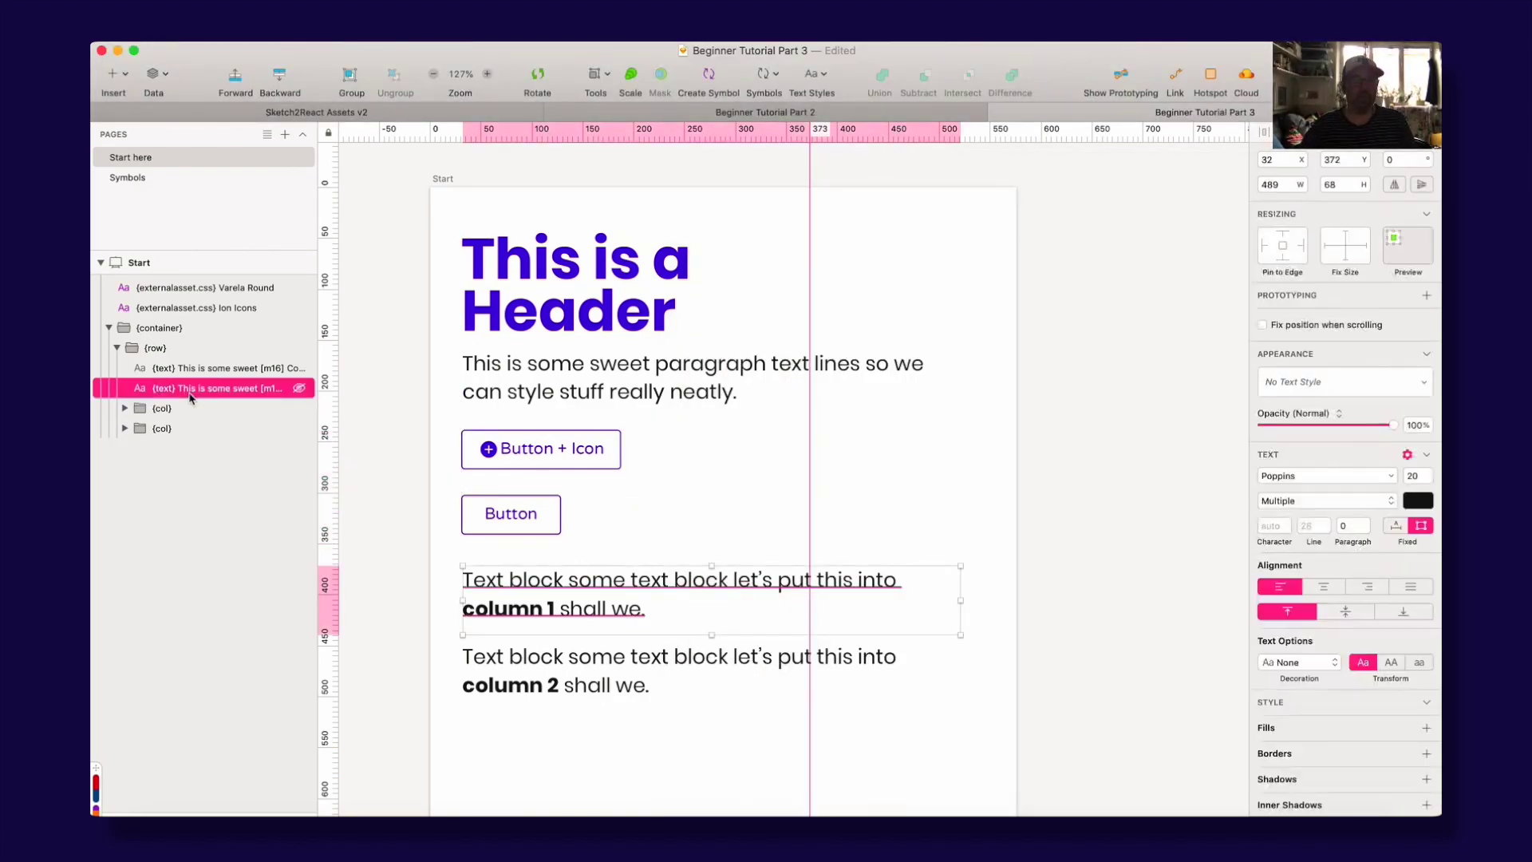
drag(318, 134, 417, 141)
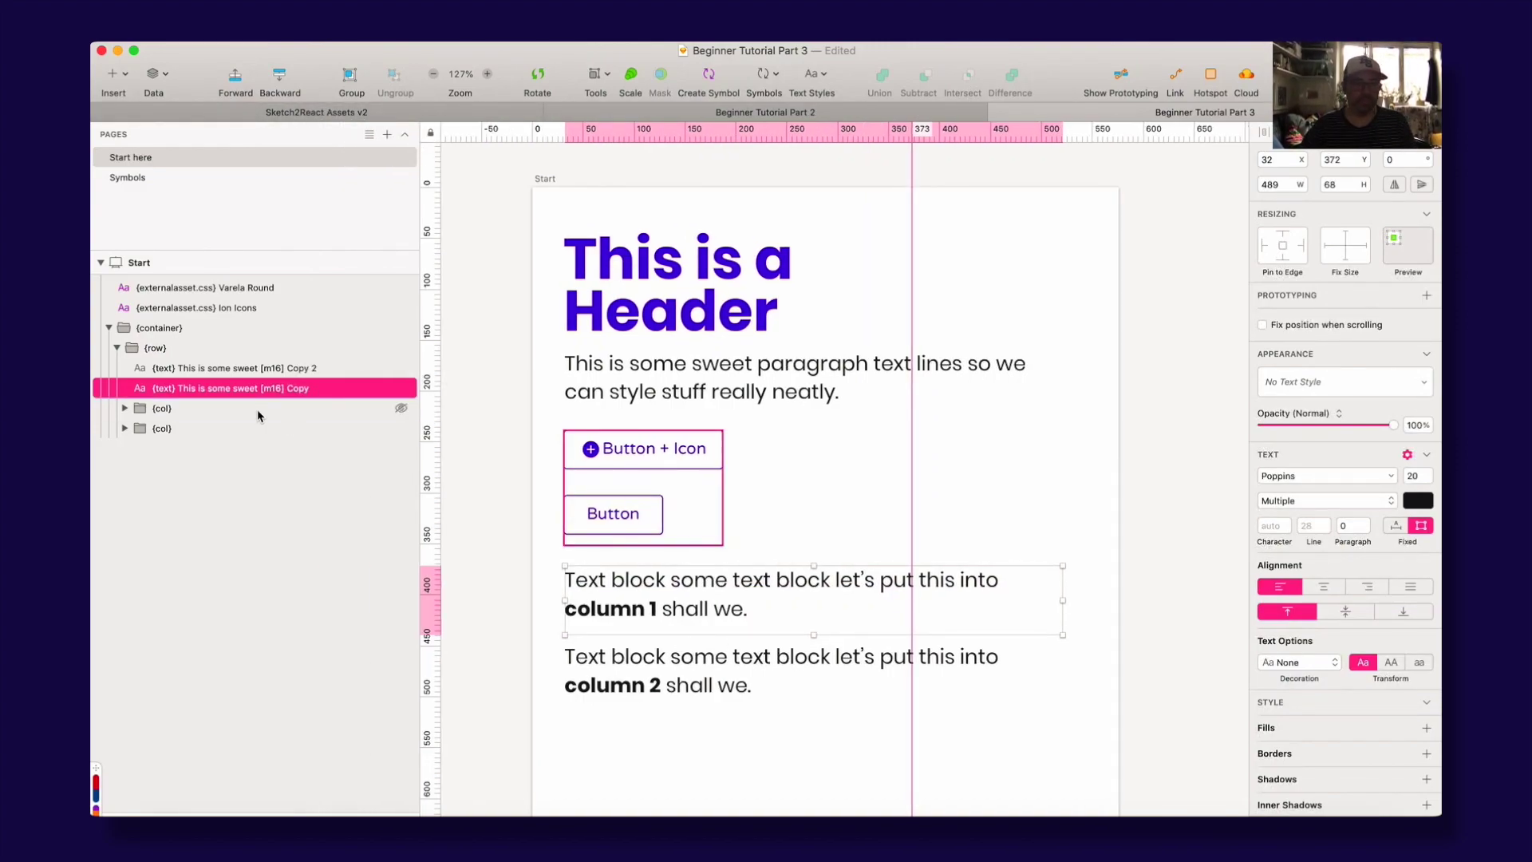
key(super+g)
double_click(186, 388)
text({col)
key(Return)
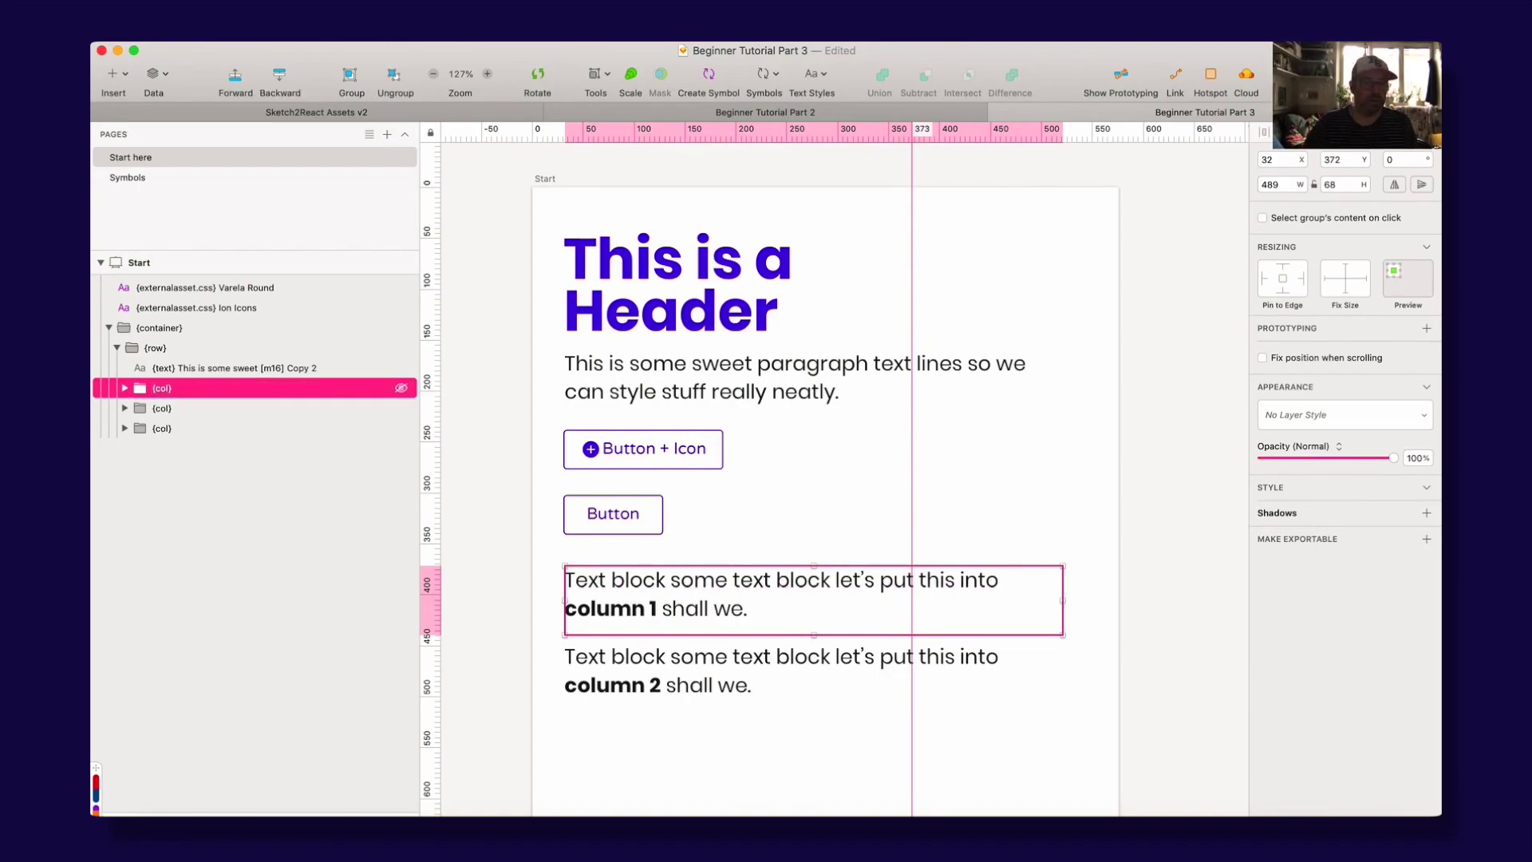
Step: Put the column 2 text block into its own group named {col}
click(186, 369)
key(super+g)
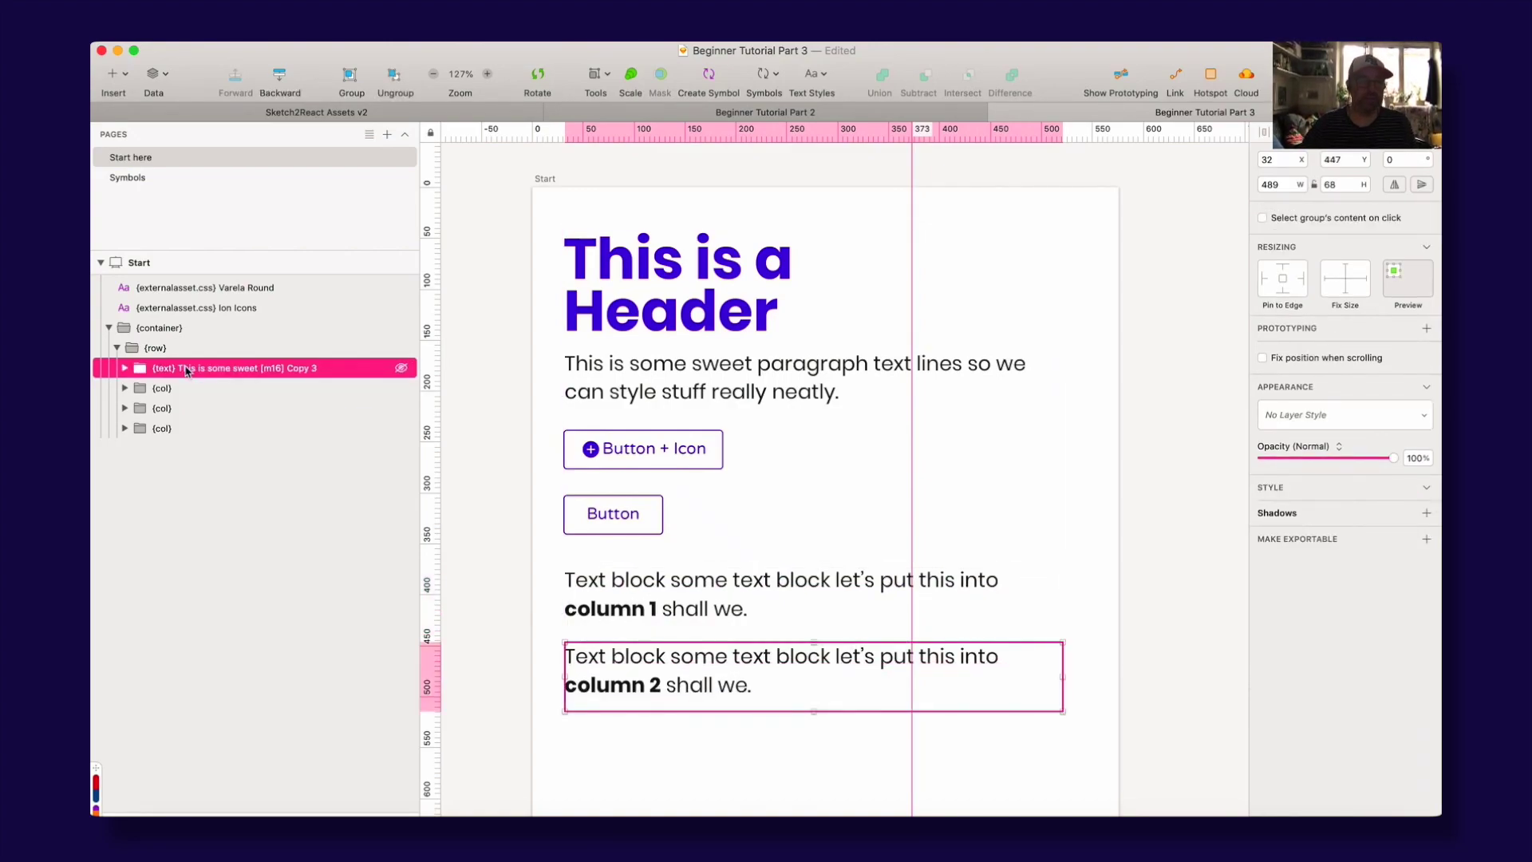
double_click(186, 368)
text({col)
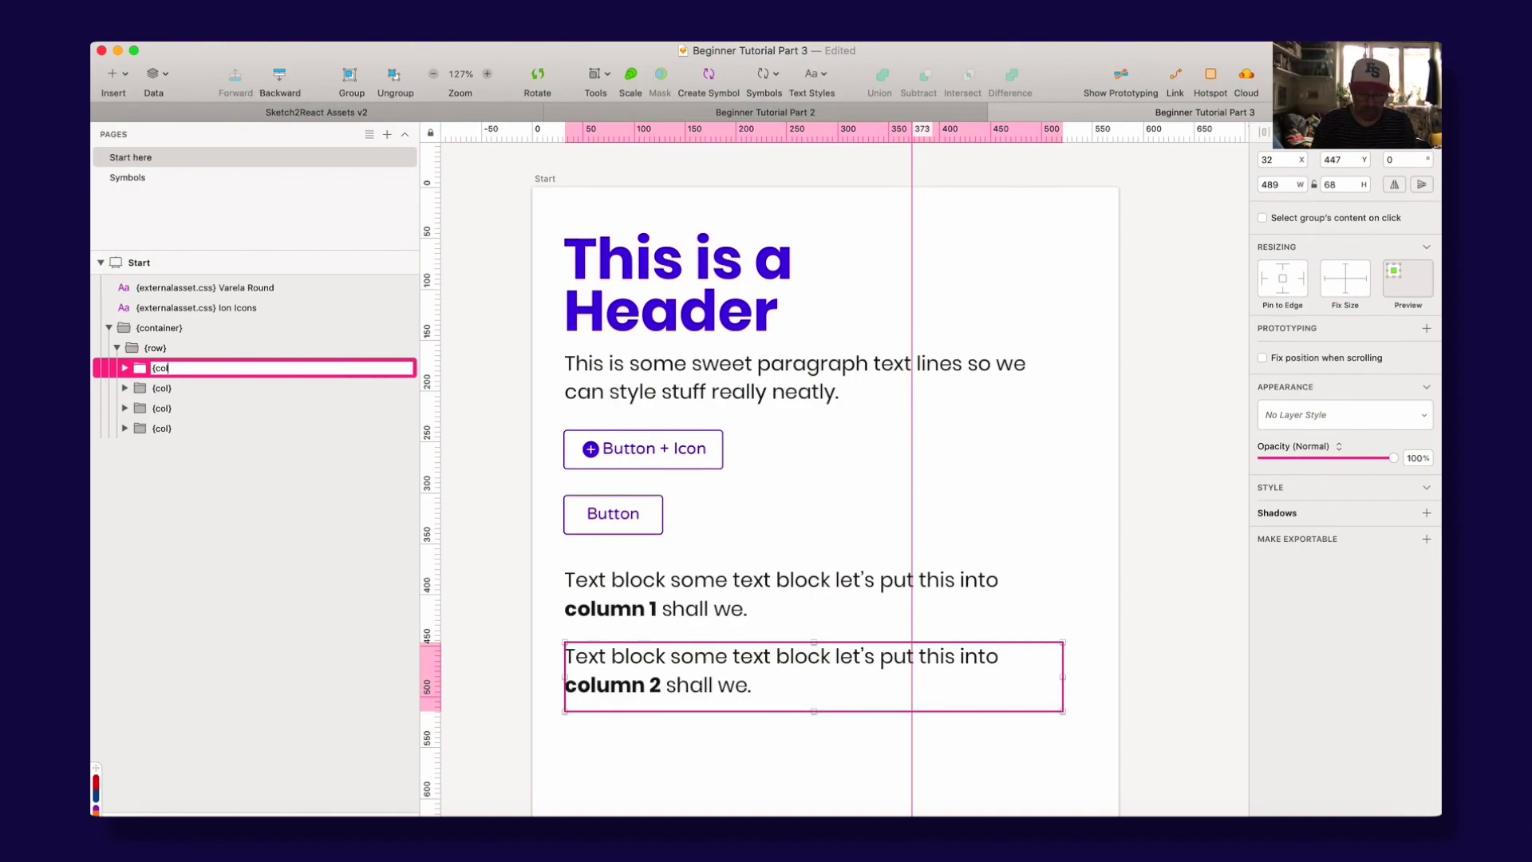
text(})
key(Return)
Step: Check how the four columns respond in a narrower Sketch2React Code App preview window, and return to Sketch
click(164, 388)
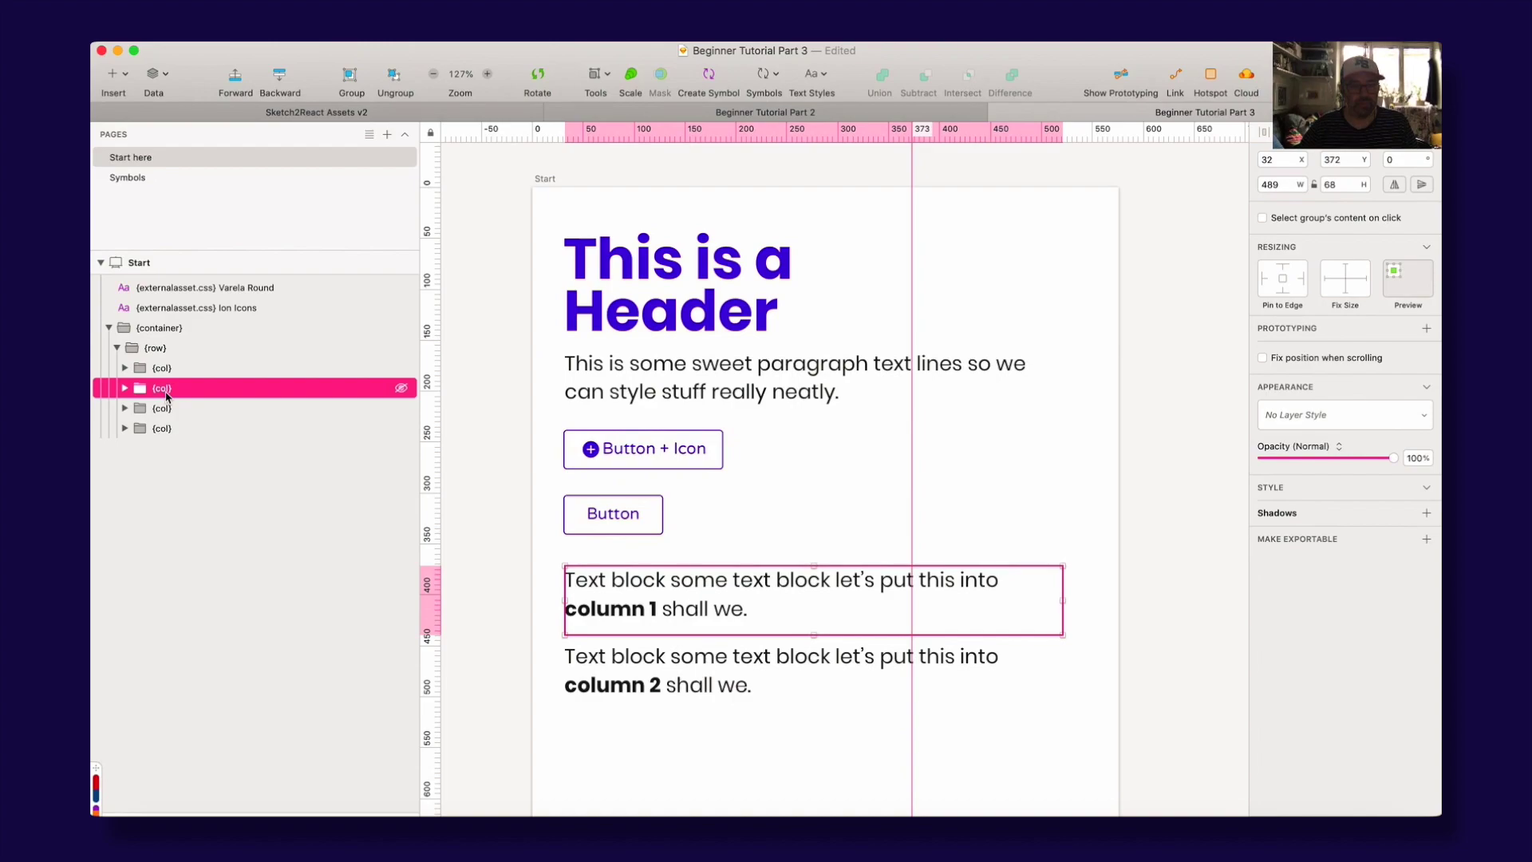
key(super+Tab)
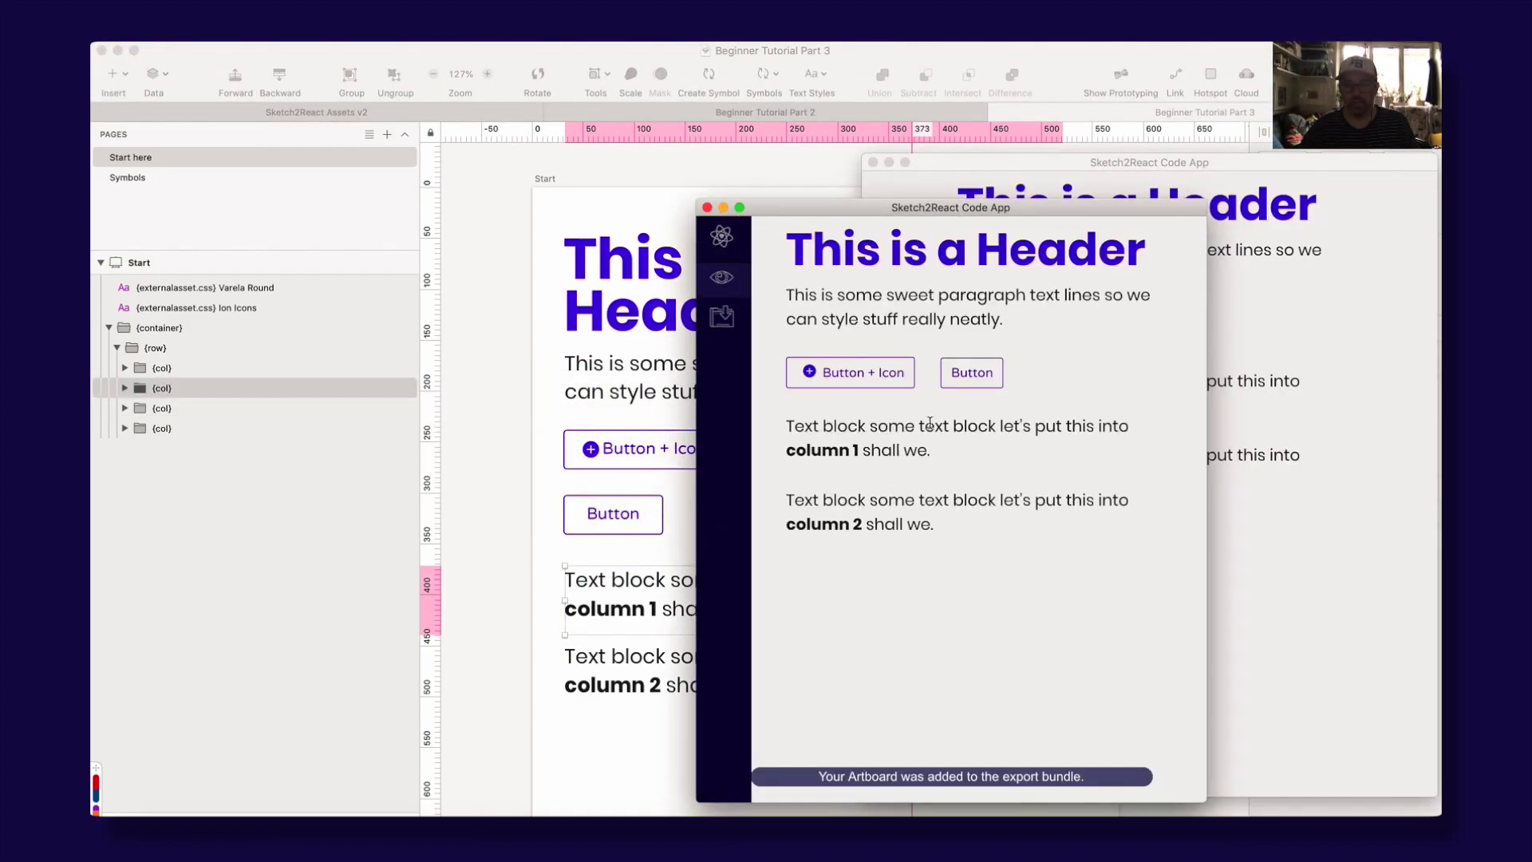
mouse_move(1209, 478)
mouse_down()
mouse_move(920, 475)
mouse_move(1347, 464)
mouse_move(968, 482)
mouse_move(1286, 468)
mouse_move(1068, 473)
mouse_up()
click(482, 345)
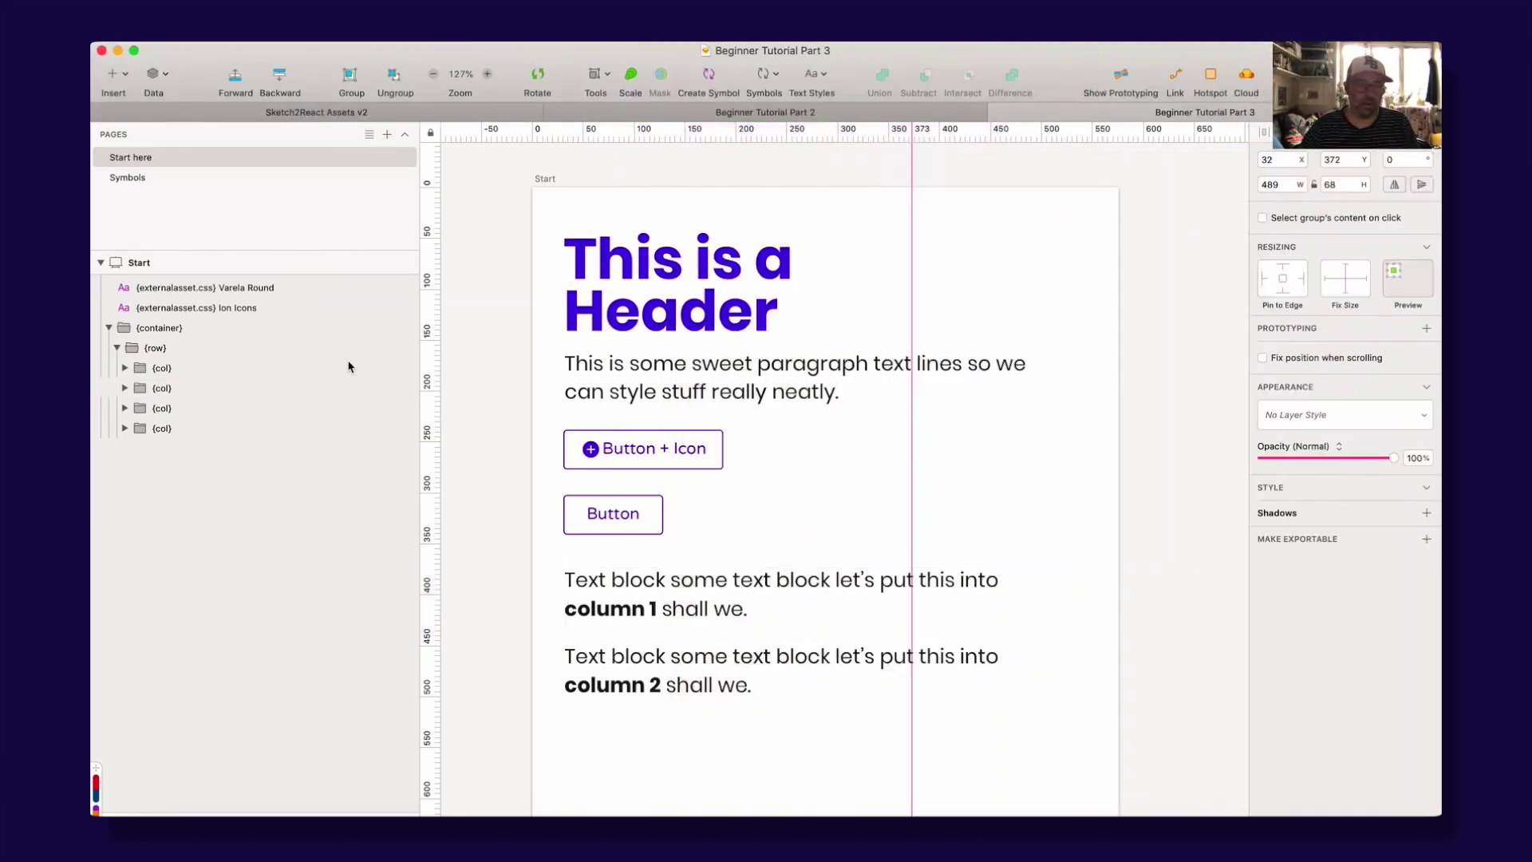
Step: Compare the column layout in a narrow and a widened Sketch2React Code App preview window, and return to Sketch
click(167, 391)
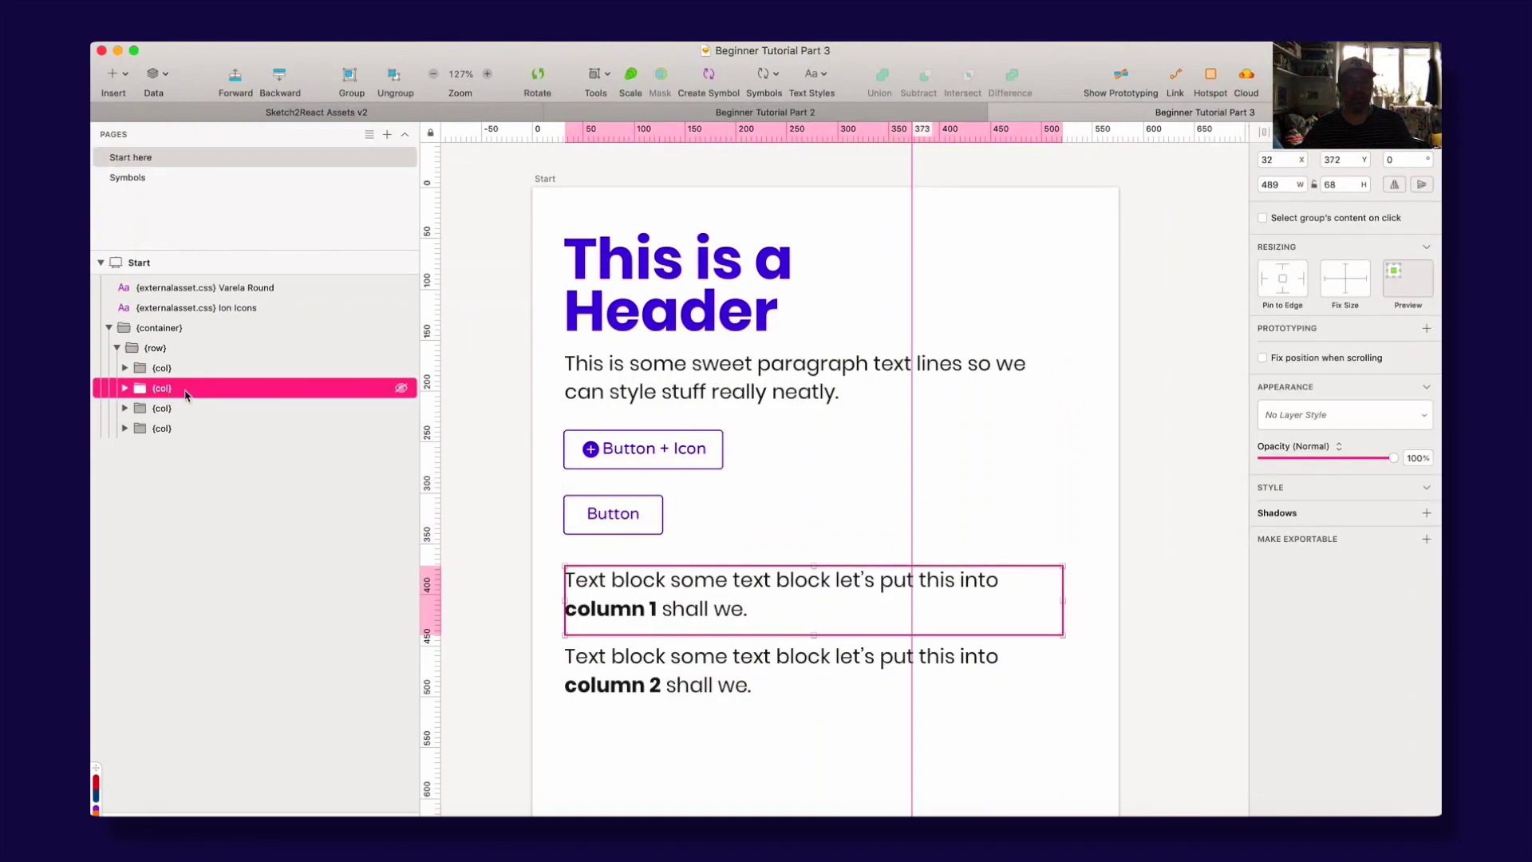
key(super+Tab)
drag(1001, 212, 572, 187)
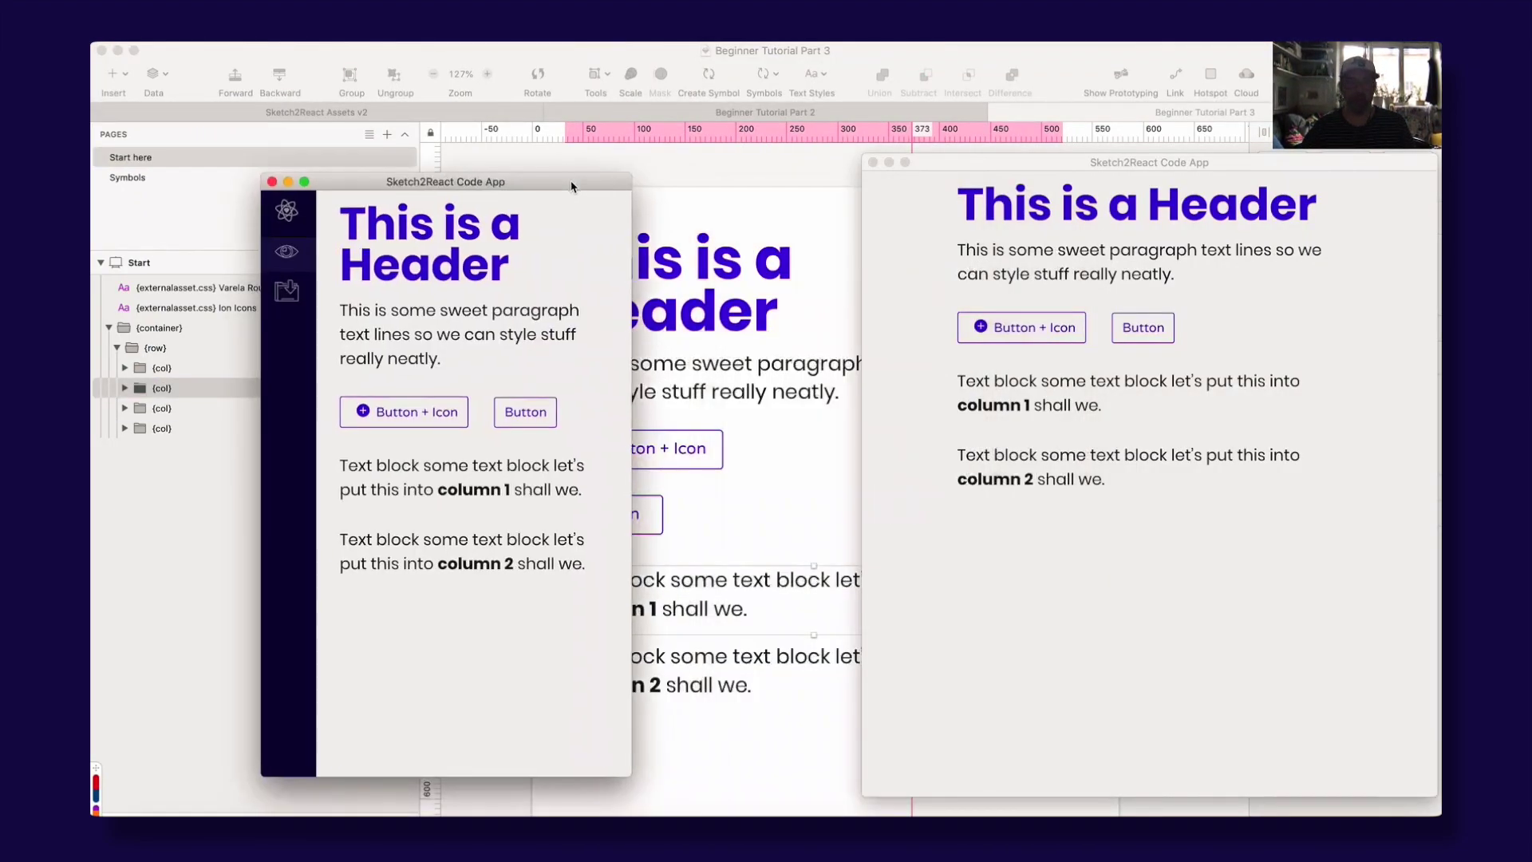
mouse_move(932, 178)
mouse_down()
mouse_move(839, 187)
mouse_move(591, 167)
mouse_up()
mouse_move(1096, 159)
mouse_down()
mouse_move(1392, 144)
mouse_move(1375, 150)
mouse_up()
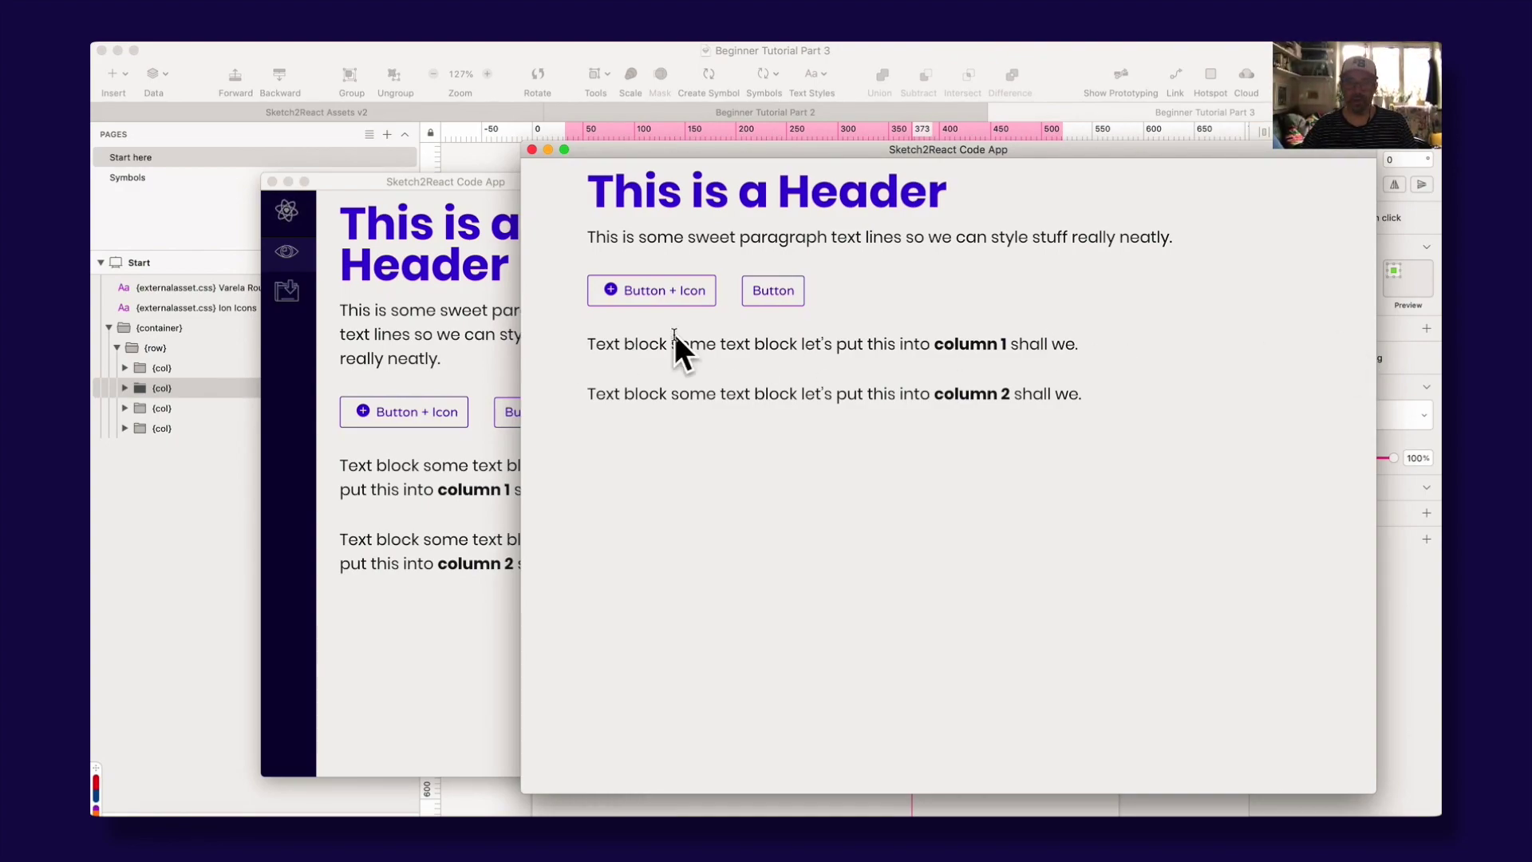
drag(773, 153, 789, 173)
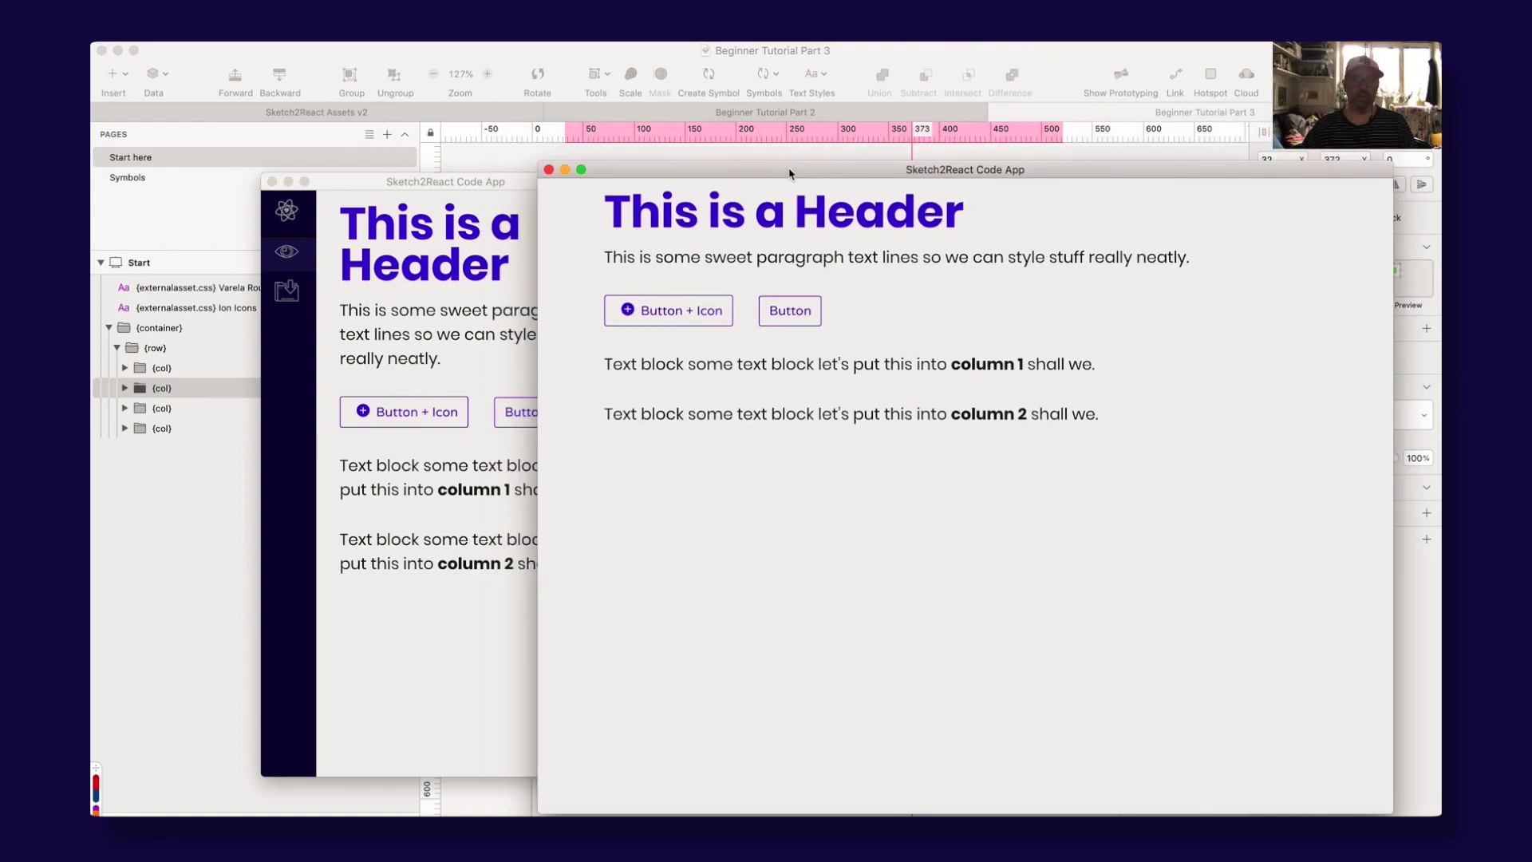
click(172, 388)
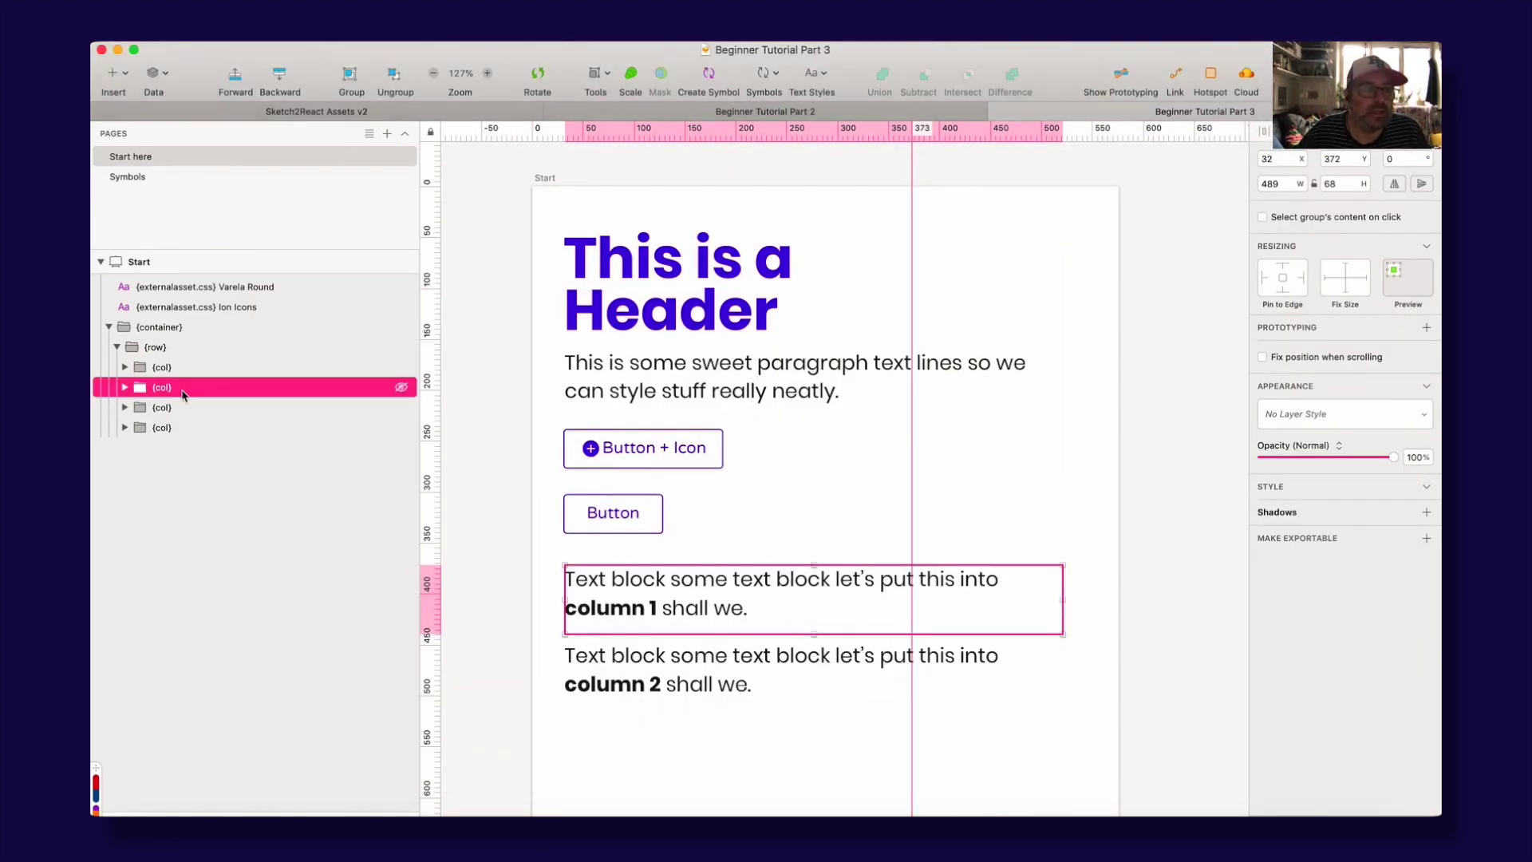
key(super+Tab)
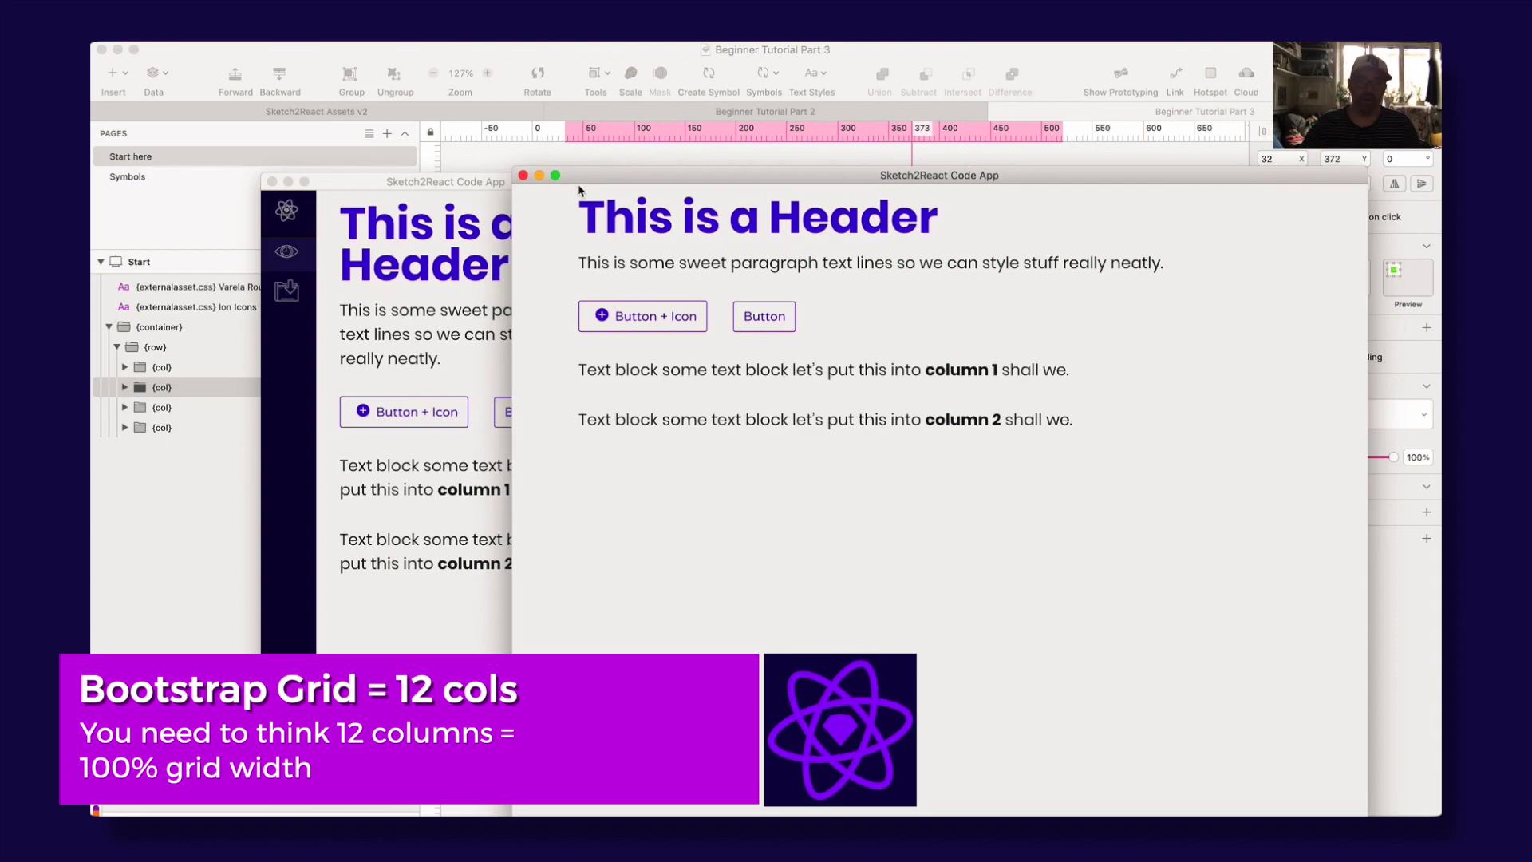
click(575, 148)
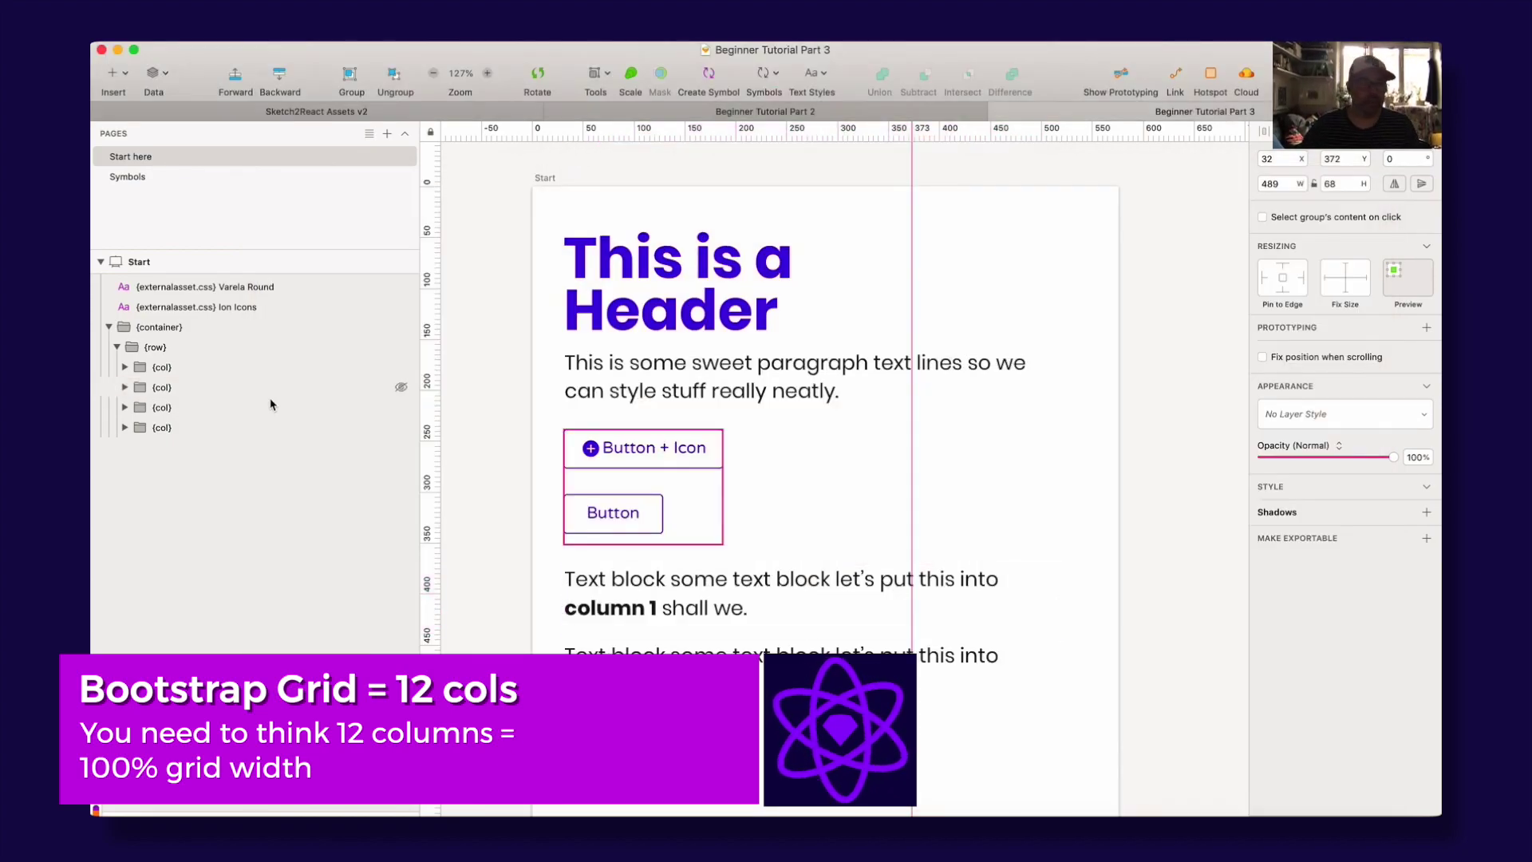
Step: Rename the {col} group holding the column 1 text block to "{col} lg:6"
click(183, 386)
double_click(183, 386)
click(208, 389)
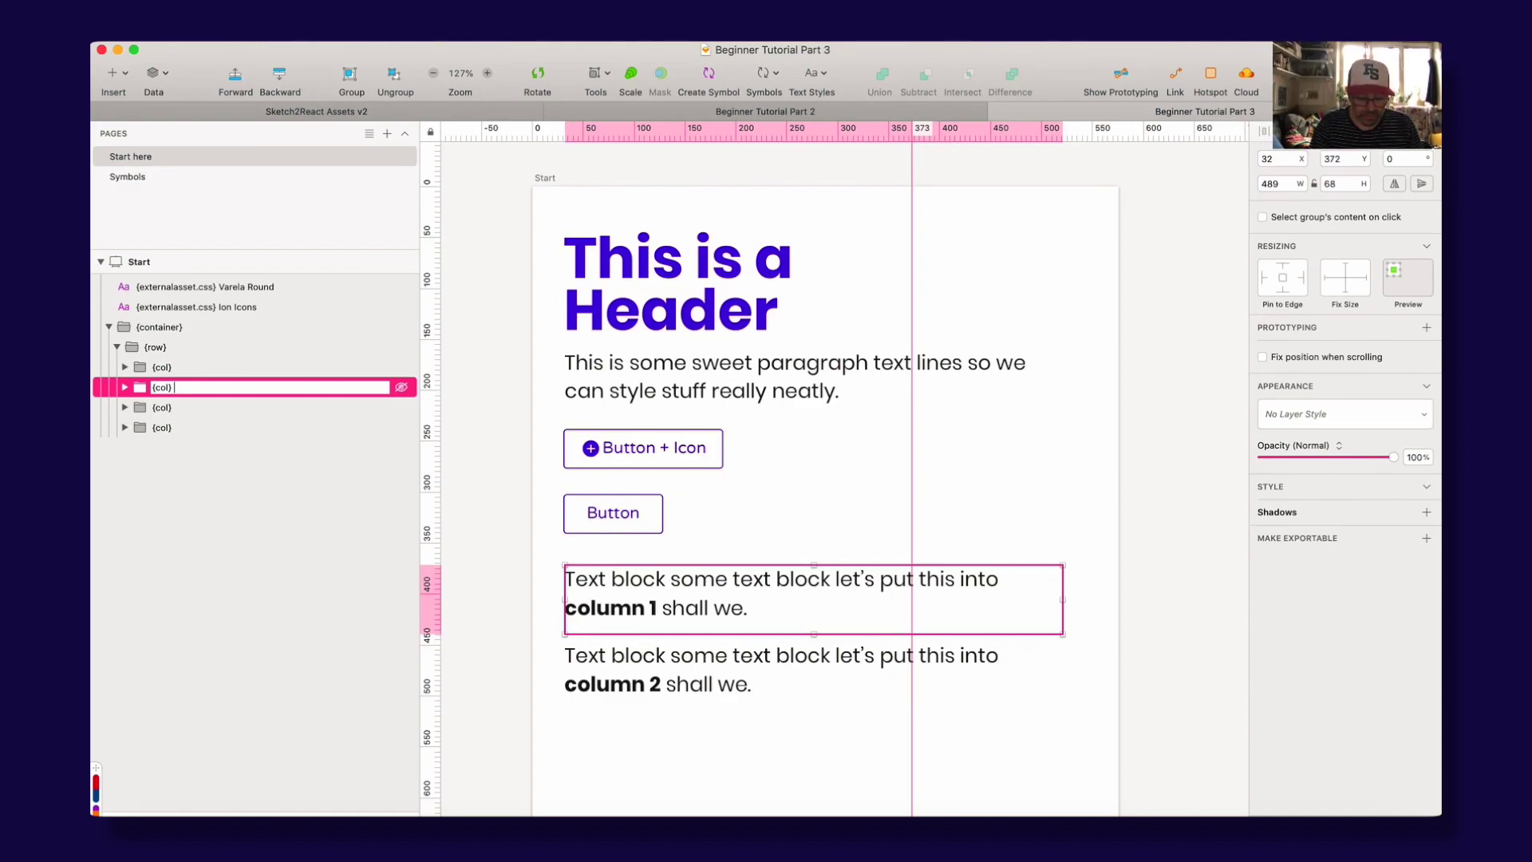
text(lg)
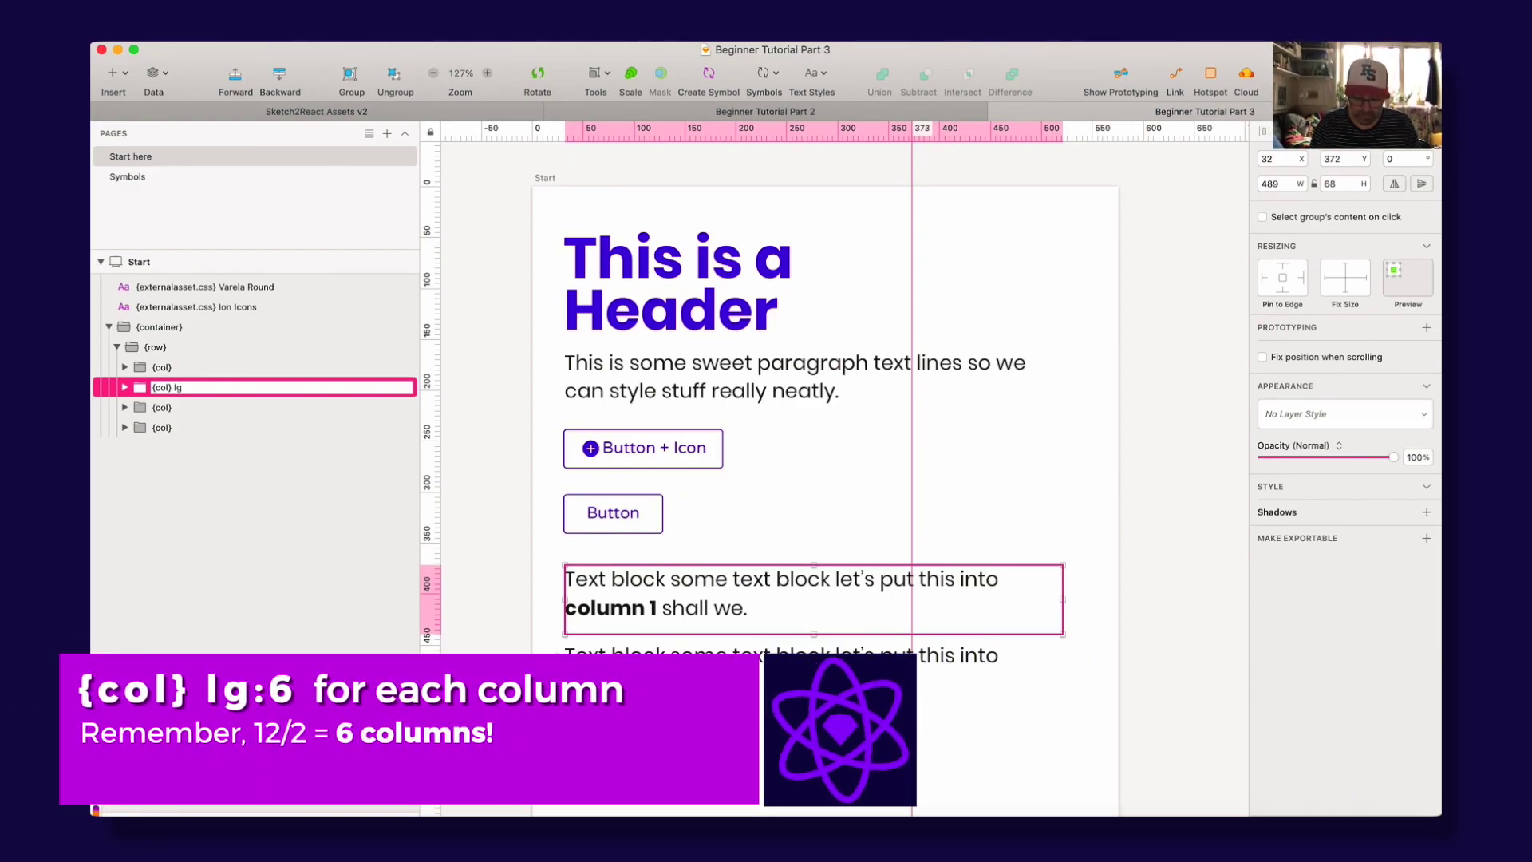
text(:6)
Step: Rename the {col} group holding the column 2 text block to "{col} lg:6"
click(180, 367)
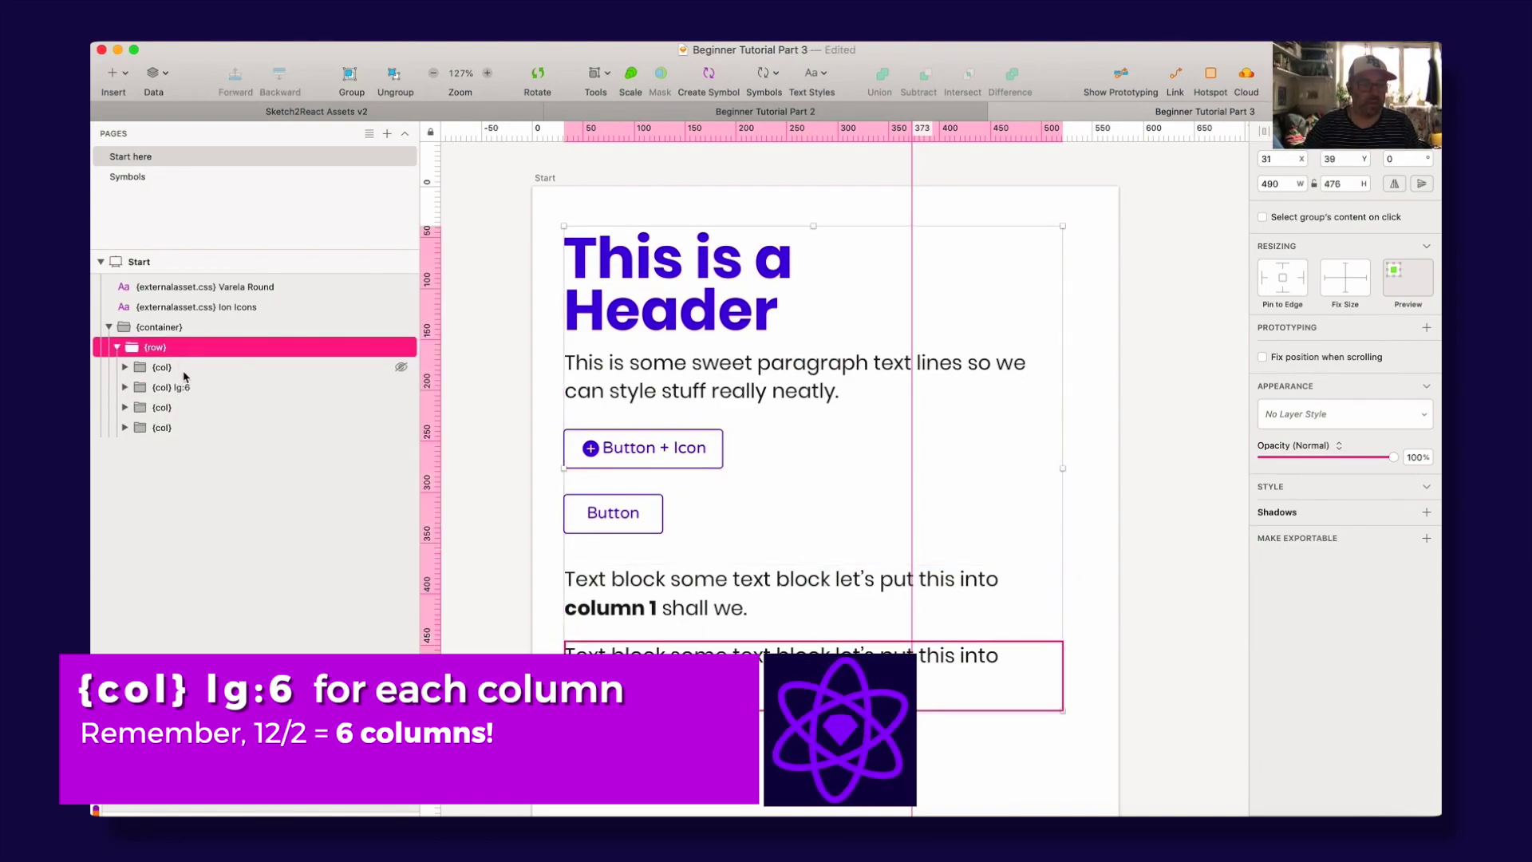
double_click(181, 367)
key(Right)
text(l)
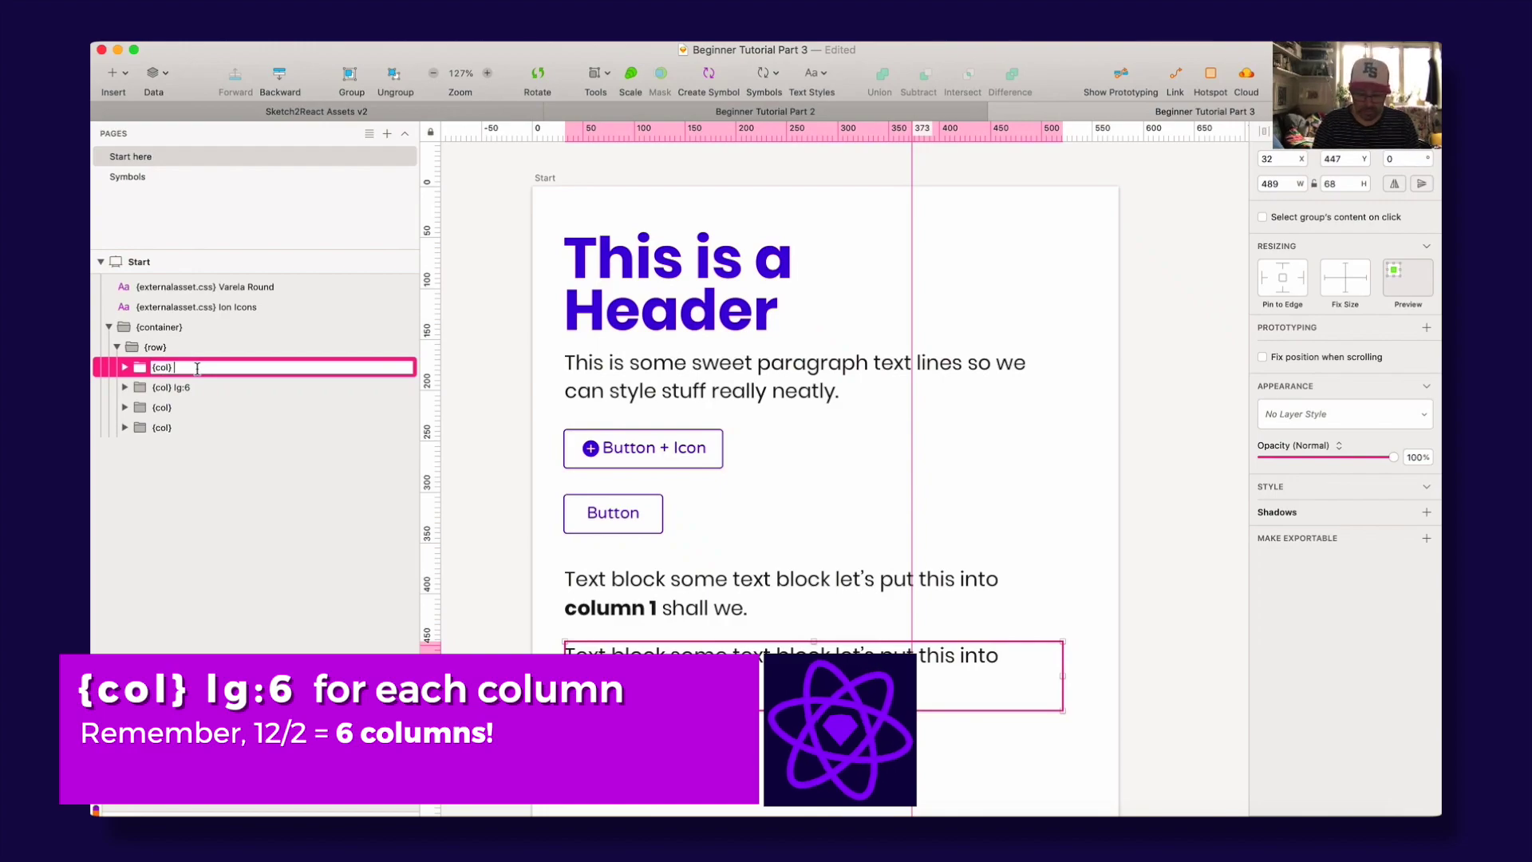
text(g:6)
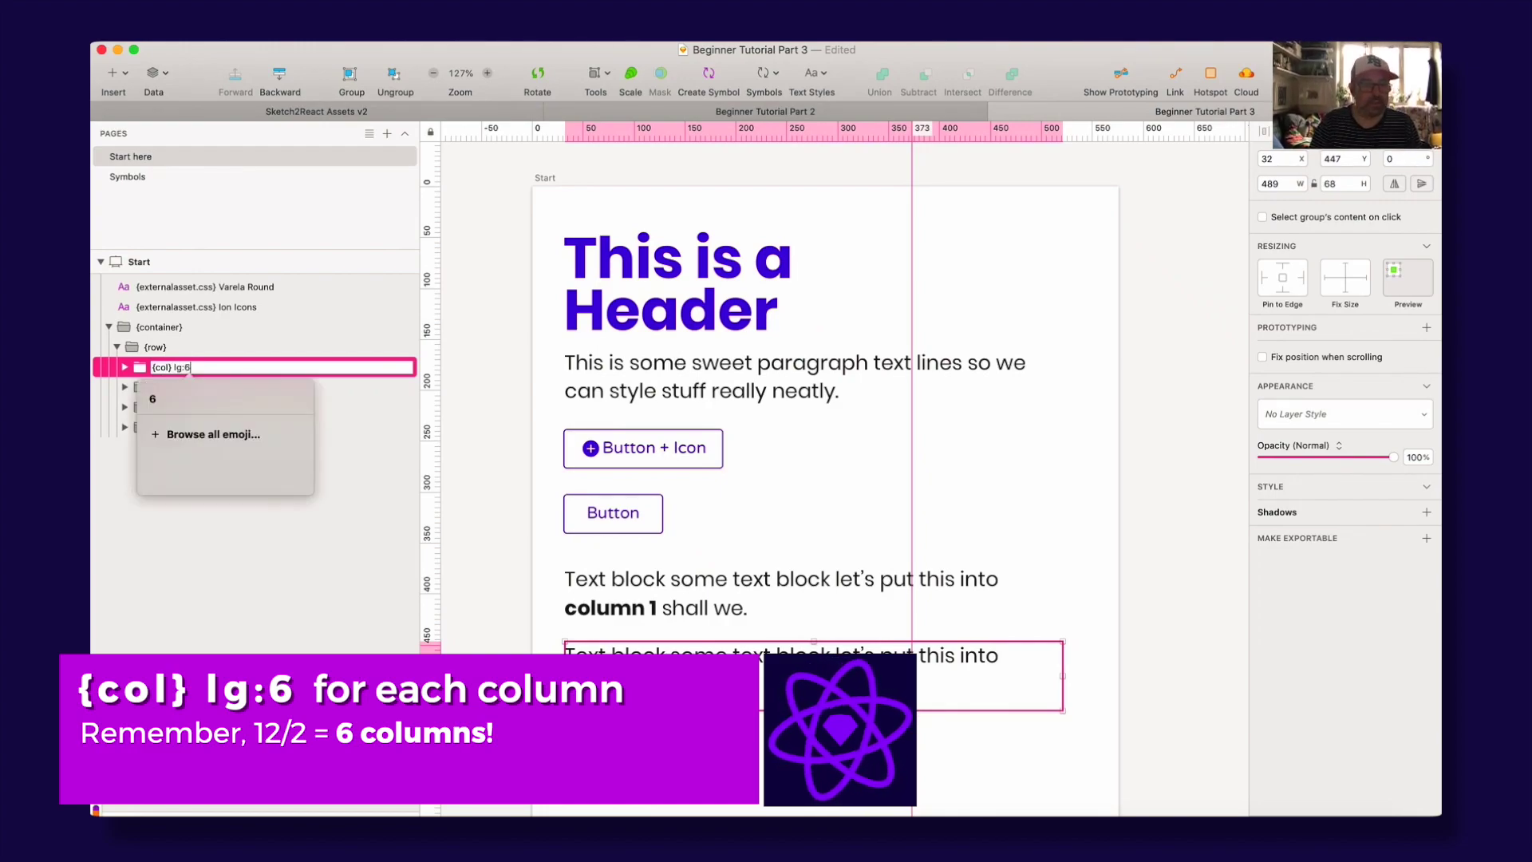
click(214, 387)
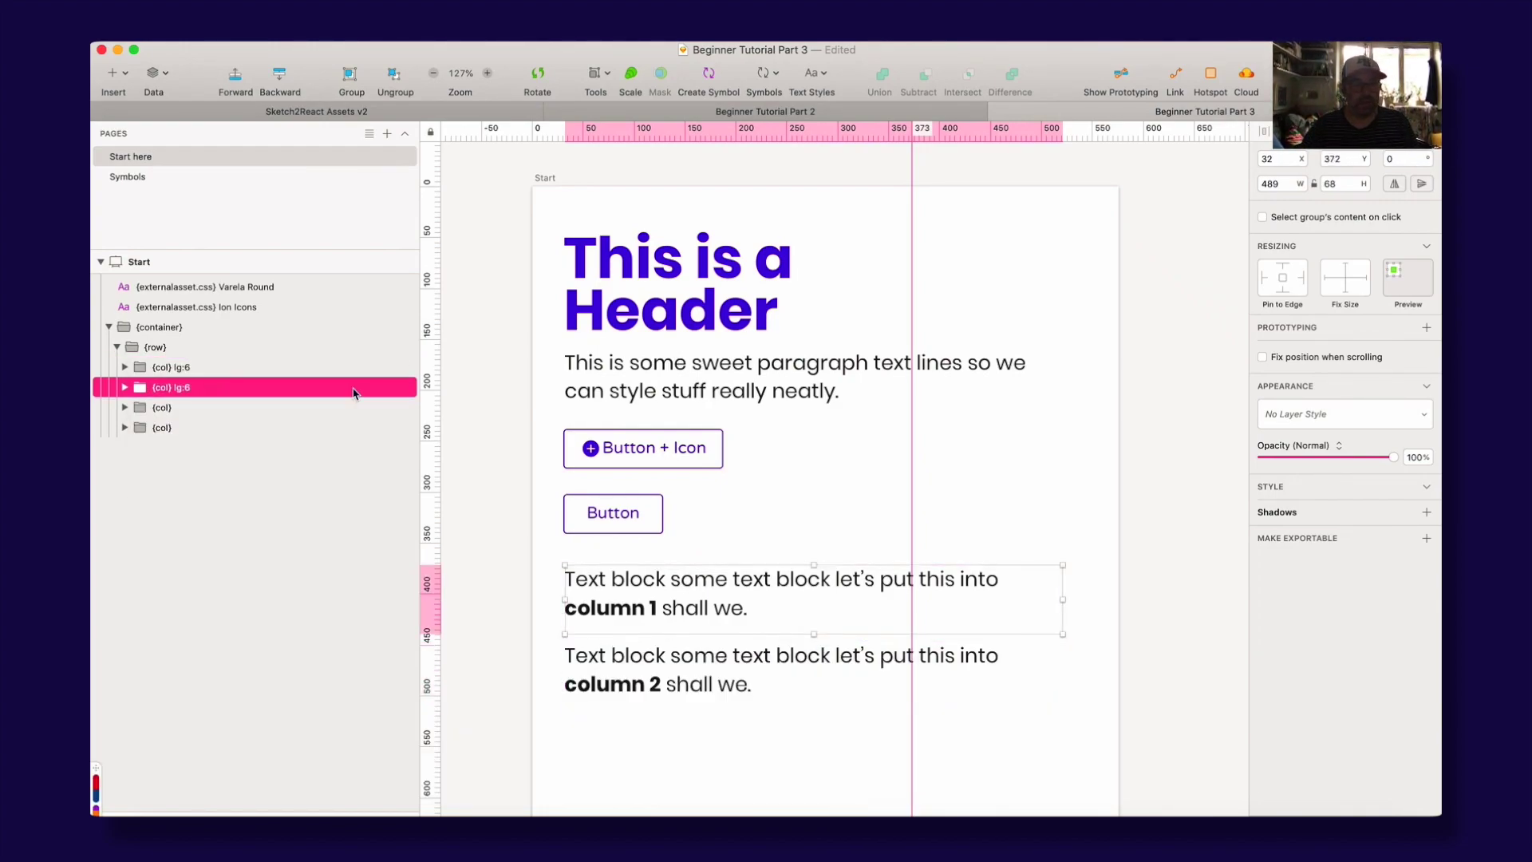
Step: Save the document, check the column 1 and column 2 text blocks in a widened Sketch2React Code App preview, and return to Sketch
key(super+Tab)
key(super+Tab)
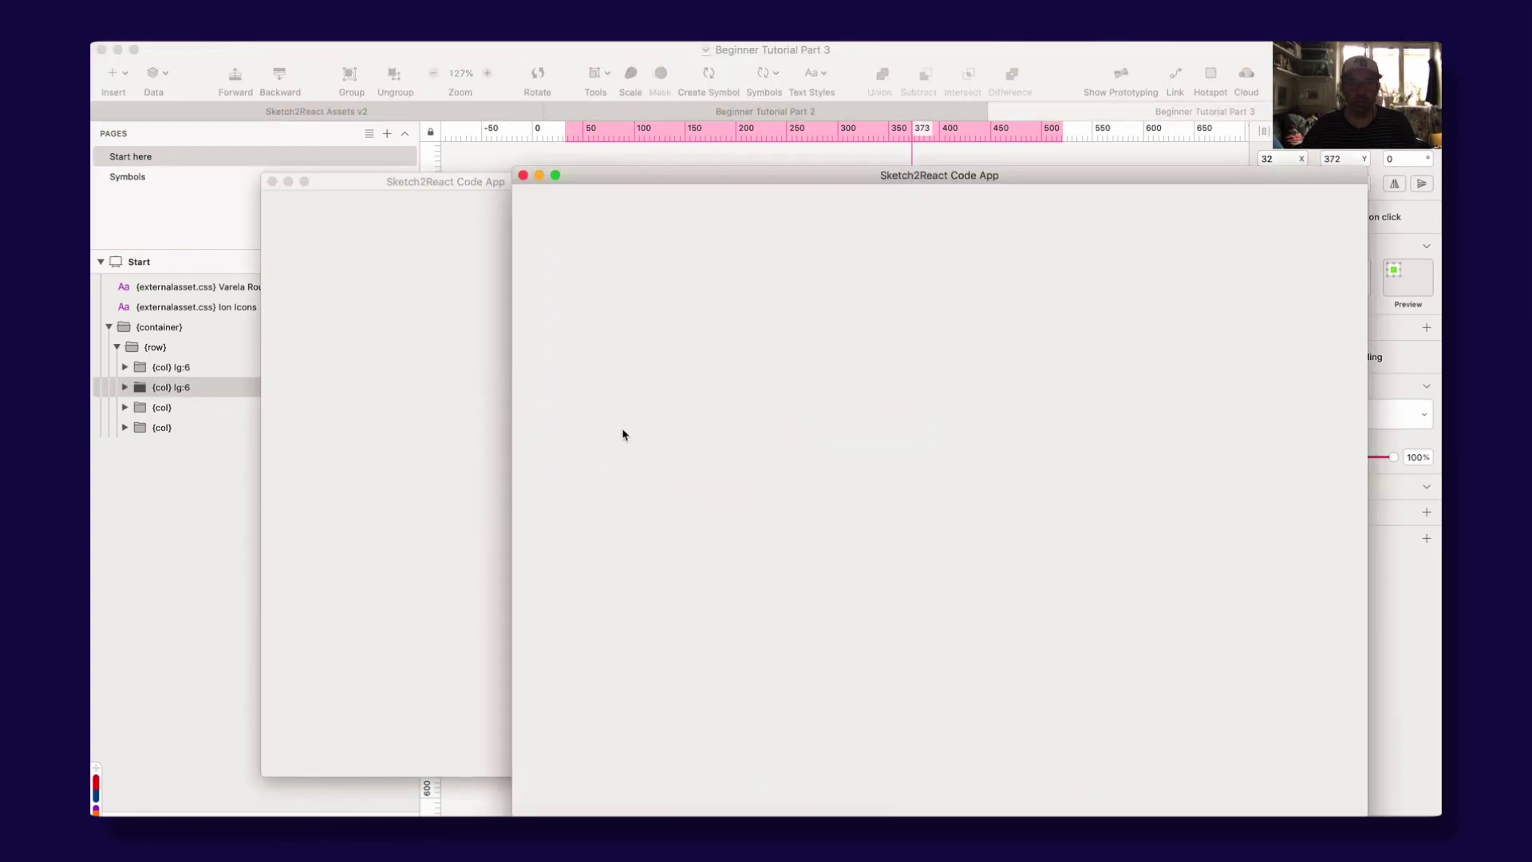
mouse_move(1363, 173)
mouse_down()
mouse_move(1037, 152)
mouse_move(968, 188)
mouse_move(1341, 157)
mouse_move(1329, 185)
mouse_move(1075, 173)
mouse_move(1117, 140)
mouse_move(1268, 132)
mouse_move(998, 195)
mouse_move(788, 201)
mouse_move(1325, 149)
mouse_move(790, 219)
mouse_move(681, 181)
mouse_move(625, 202)
mouse_move(1309, 198)
mouse_move(976, 208)
mouse_move(1163, 193)
mouse_move(1188, 209)
mouse_up()
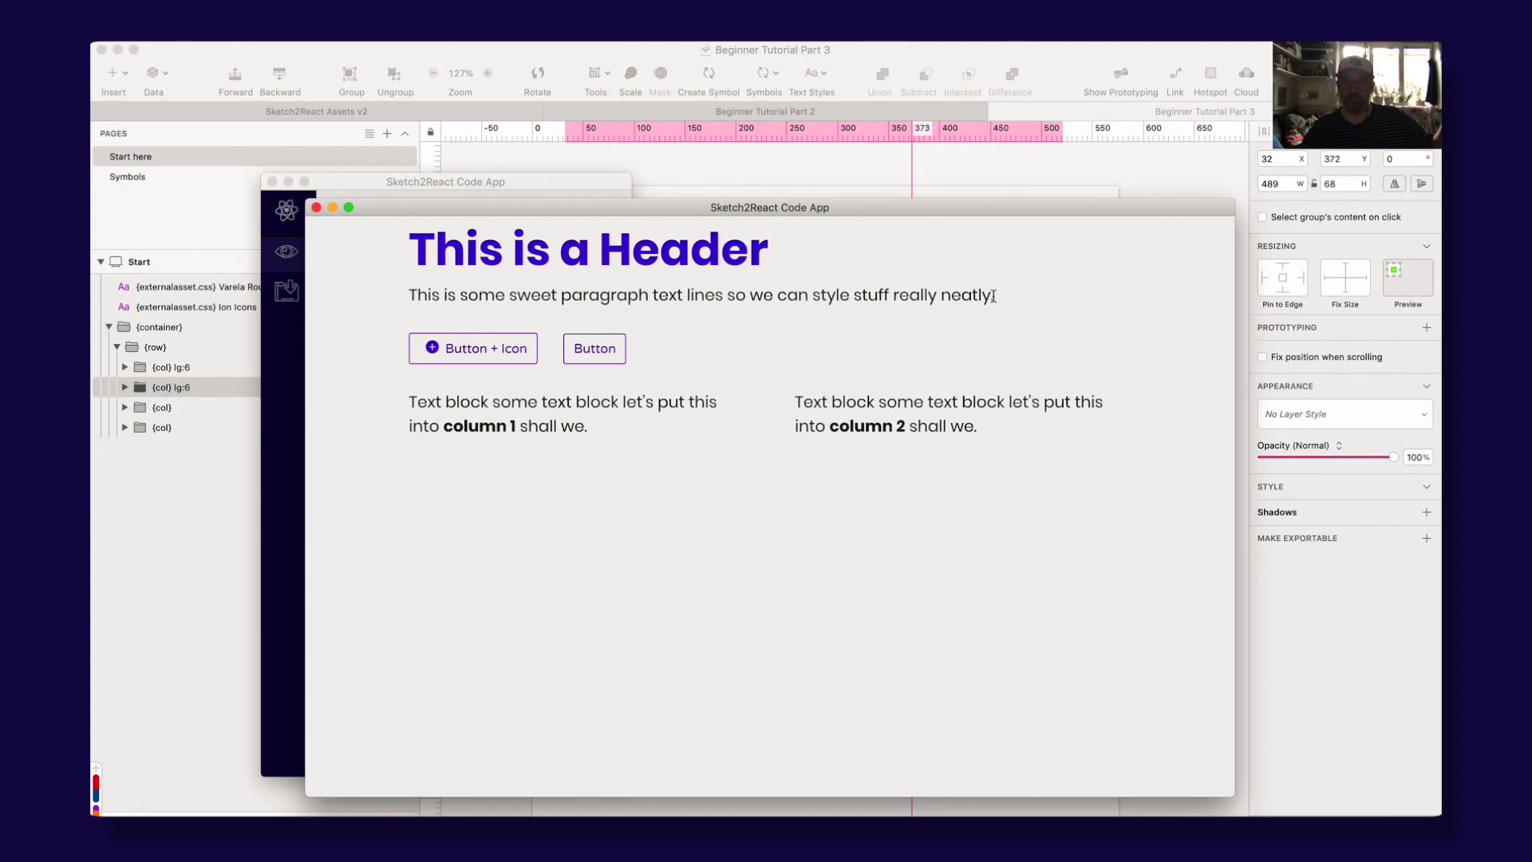
click(841, 170)
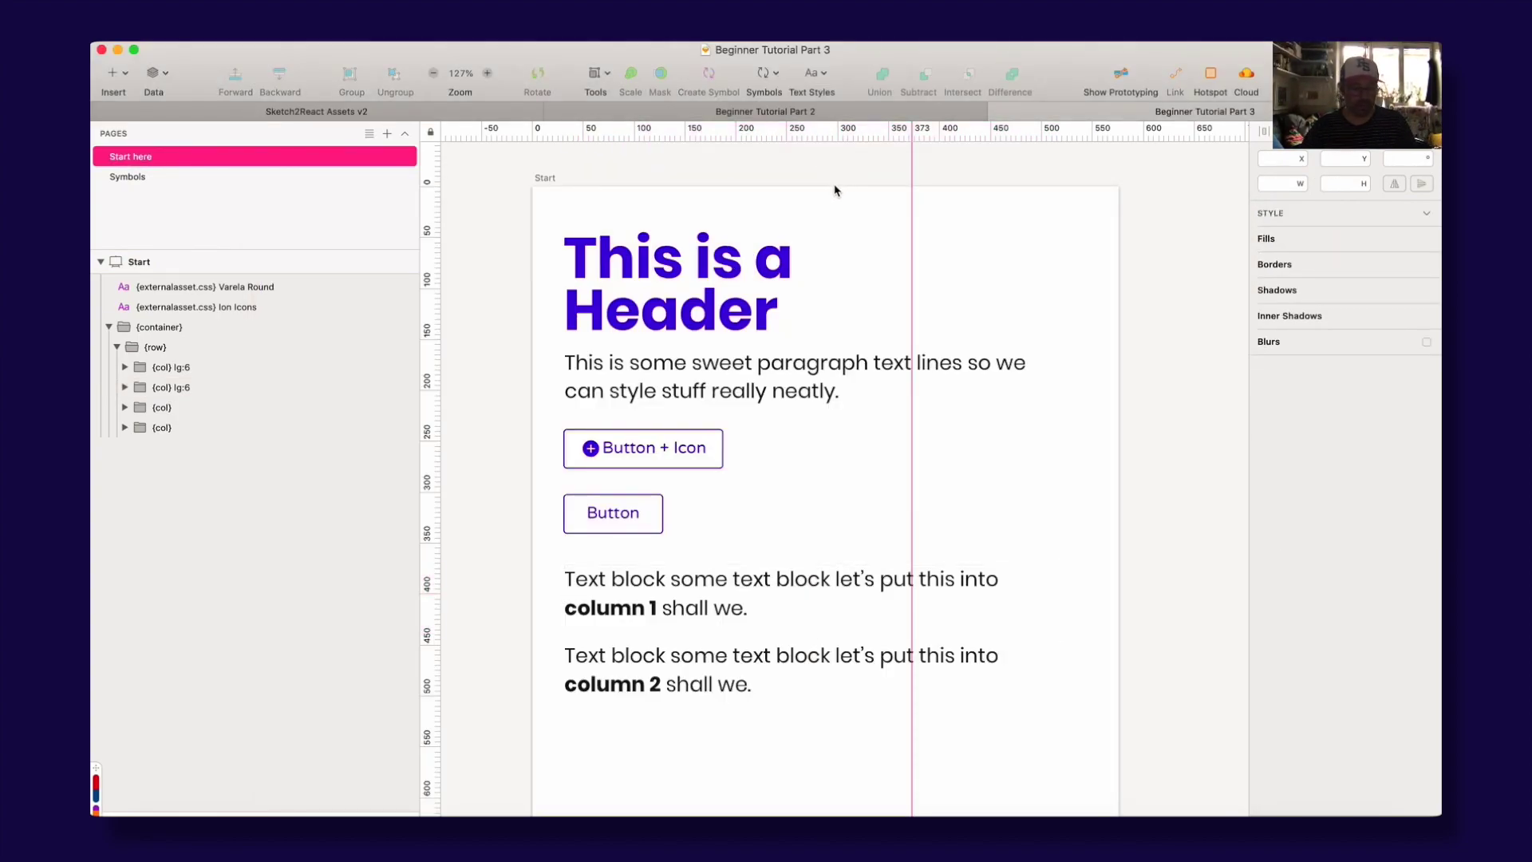